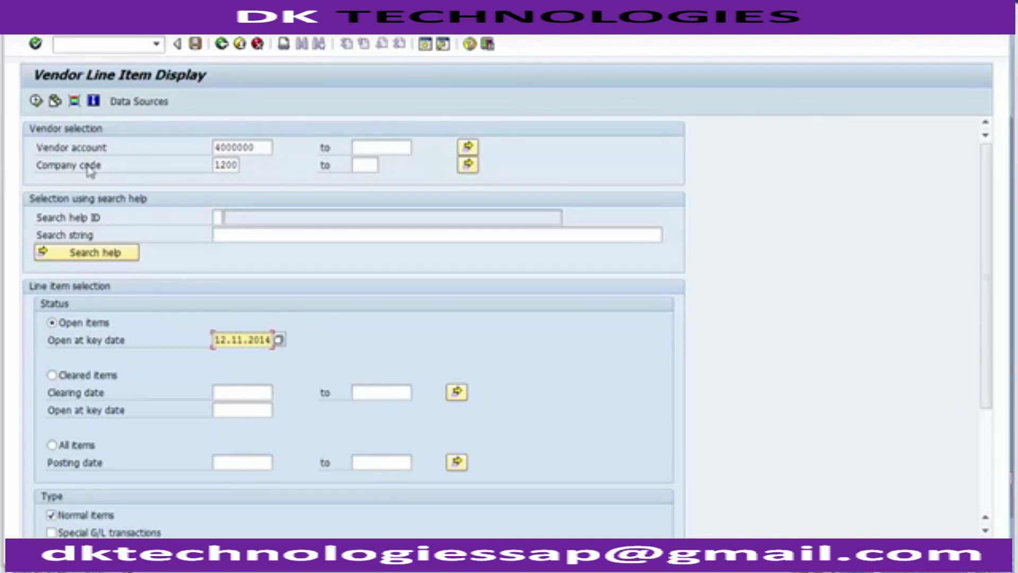
# - List the vendor's open items for company code 1200 at key date 12.11.2014
pyautogui.click(36, 107)
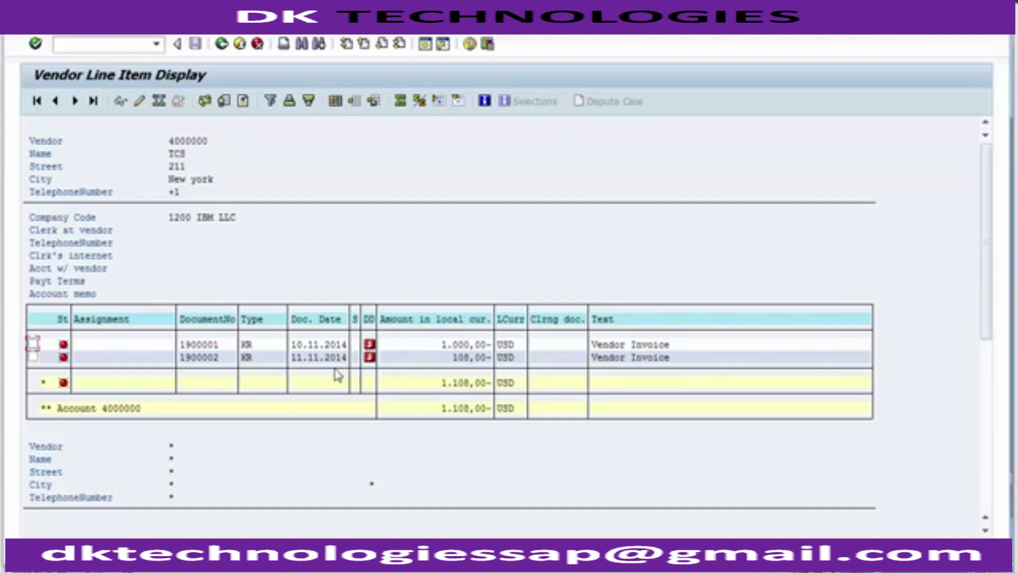
pyautogui.click(216, 358)
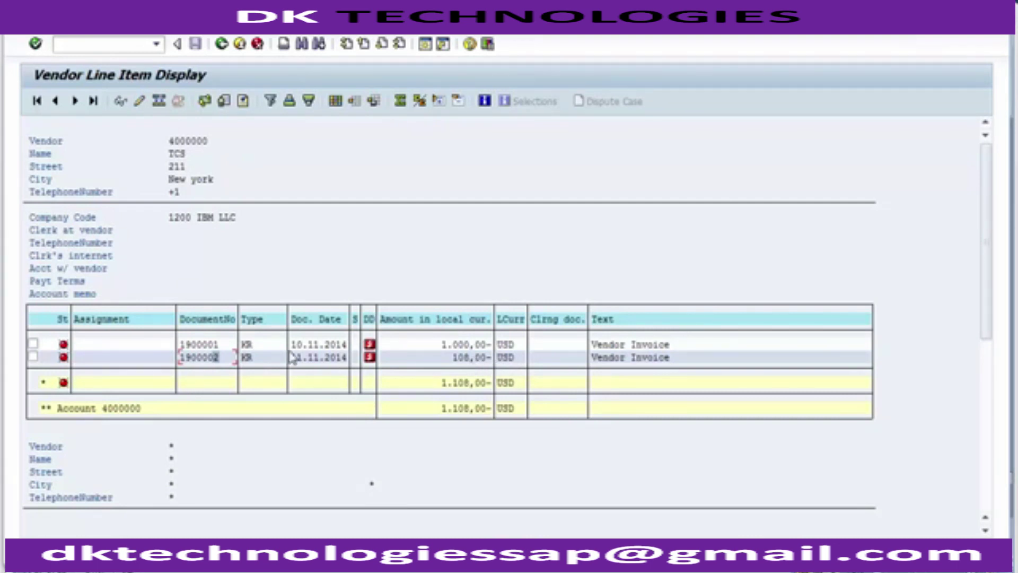
pyautogui.click(200, 358)
# - View the line item and data entry view of the vendor invoice dated 11.11.2014, and return to the vendor line item list
pyautogui.click(33, 357)
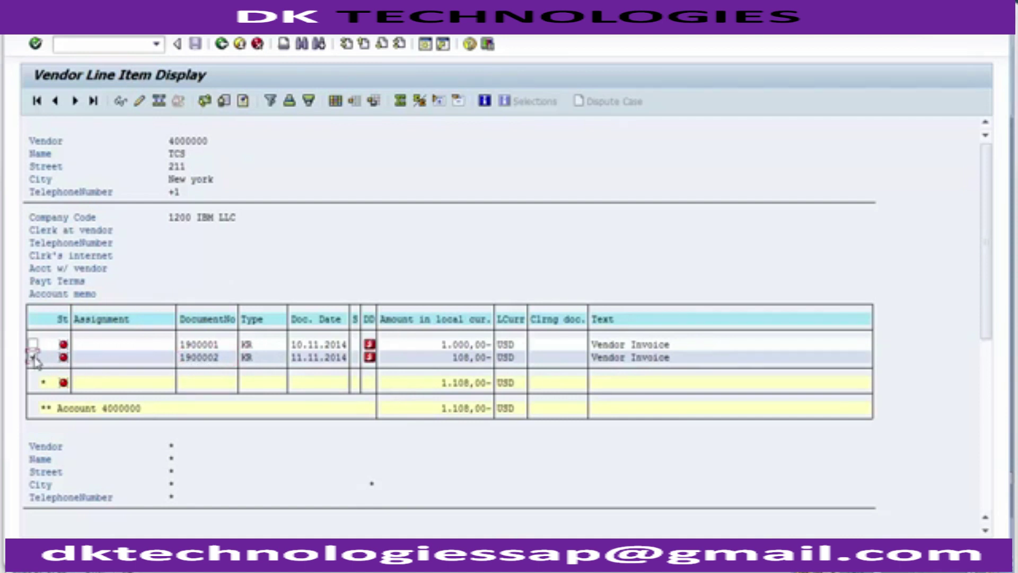
pyautogui.click(120, 103)
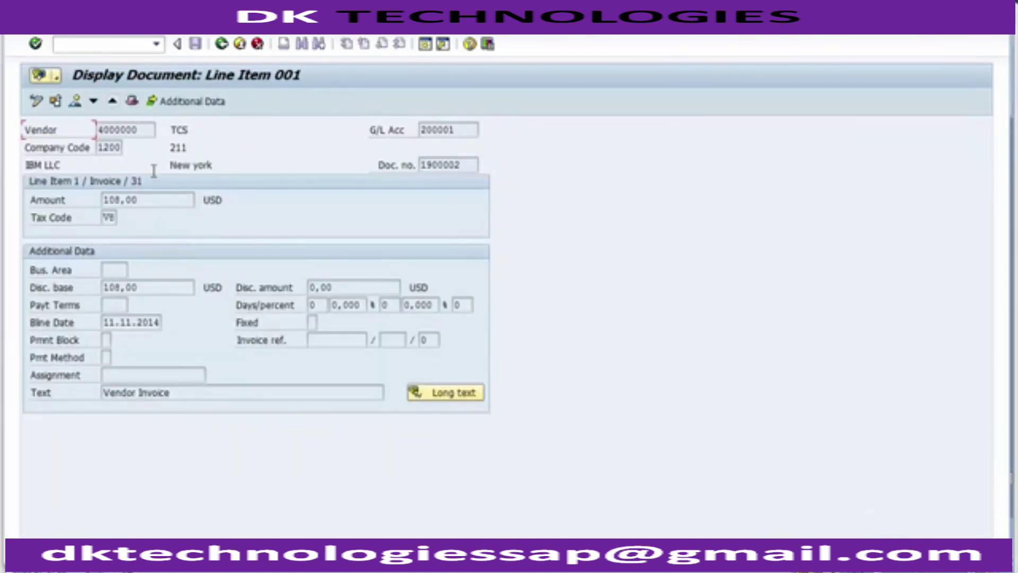
pyautogui.click(82, 105)
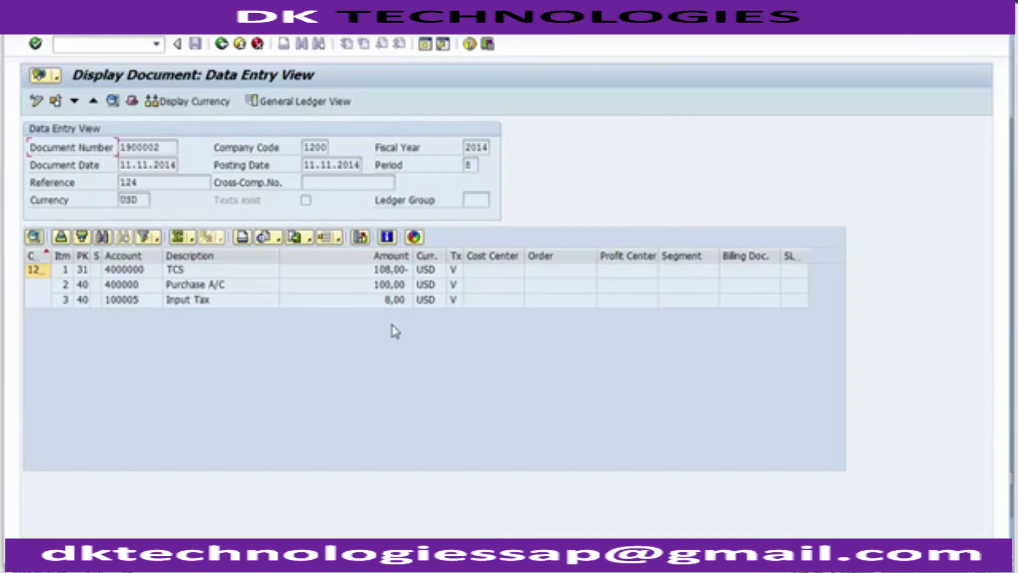
pyautogui.click(222, 45)
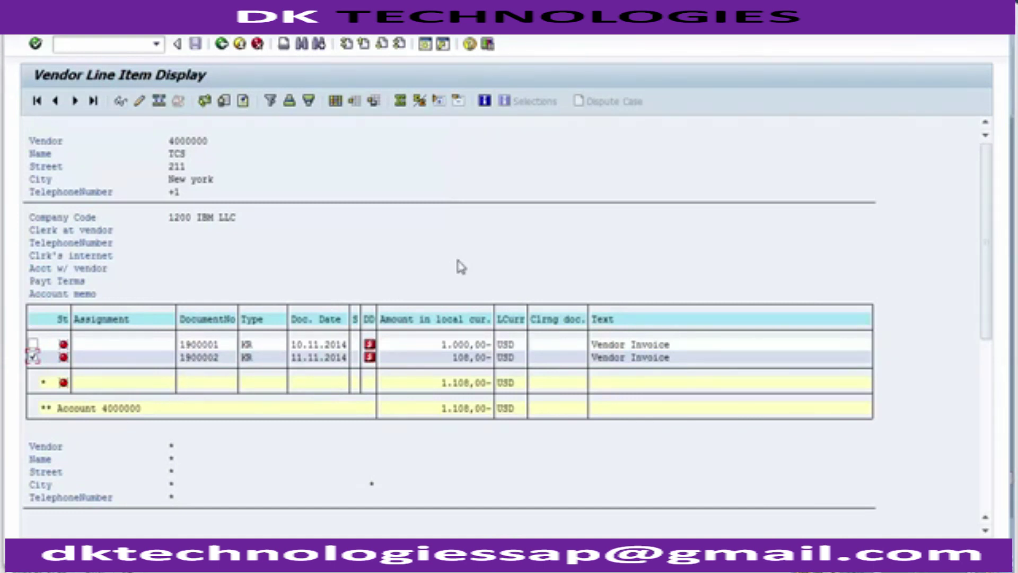
pyautogui.click(467, 357)
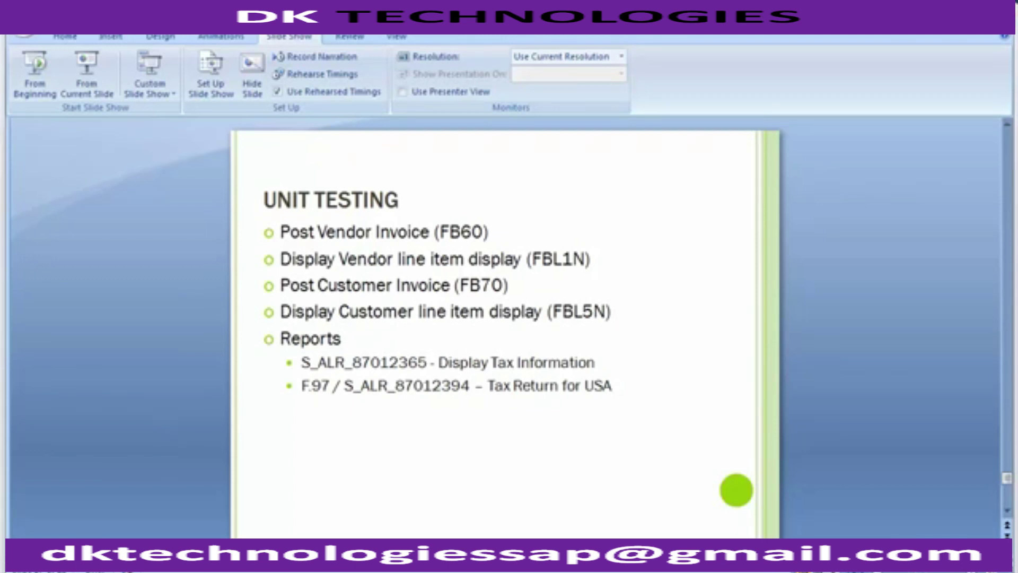
# - Switch back to SAP and open customer invoice entry with transaction code /nfb70
pyautogui.click(456, 482)
pyautogui.click(105, 46)
pyautogui.write('/nfb70')
pyautogui.press('Return')
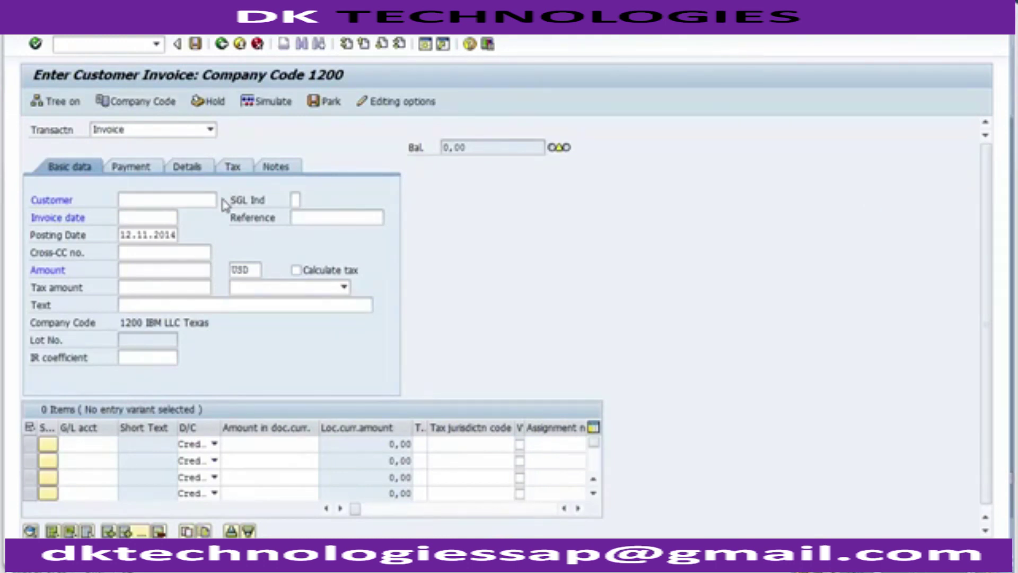
# - Choose XEROX LLC as the invoice customer and set both the invoice date and the posting date to 10.11.2014
pyautogui.click(218, 201)
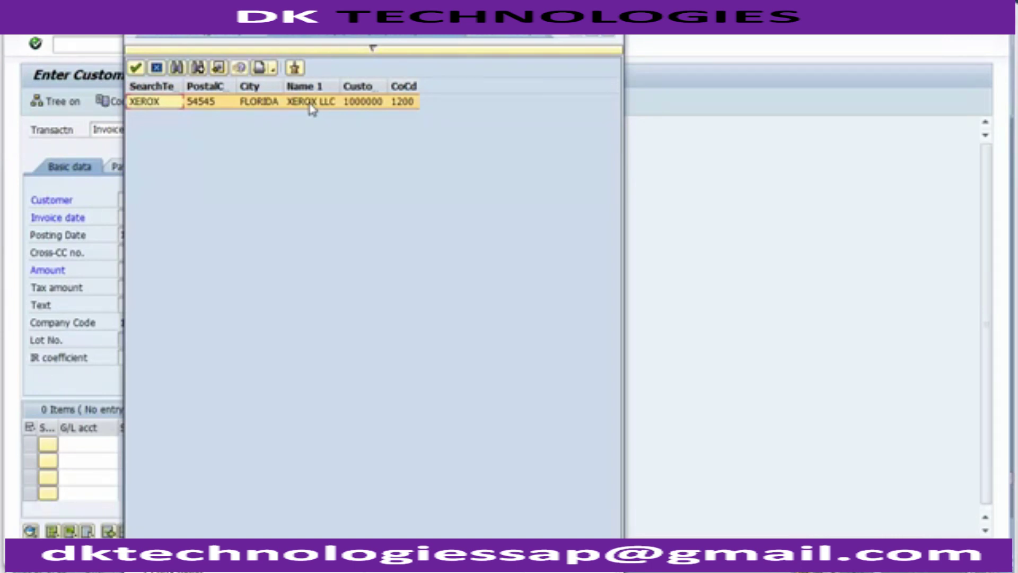
pyautogui.doubleClick(311, 103)
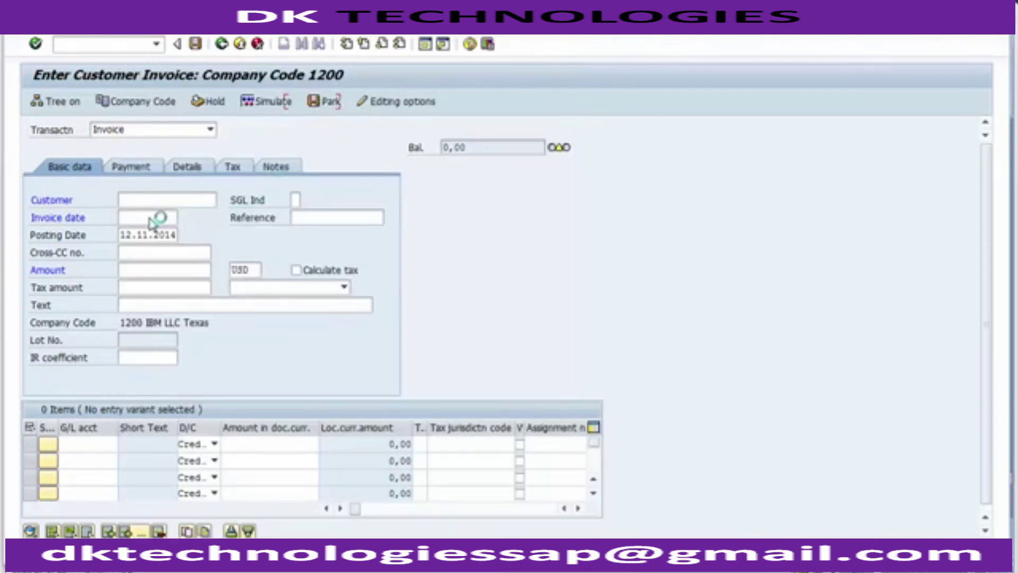
pyautogui.click(134, 218)
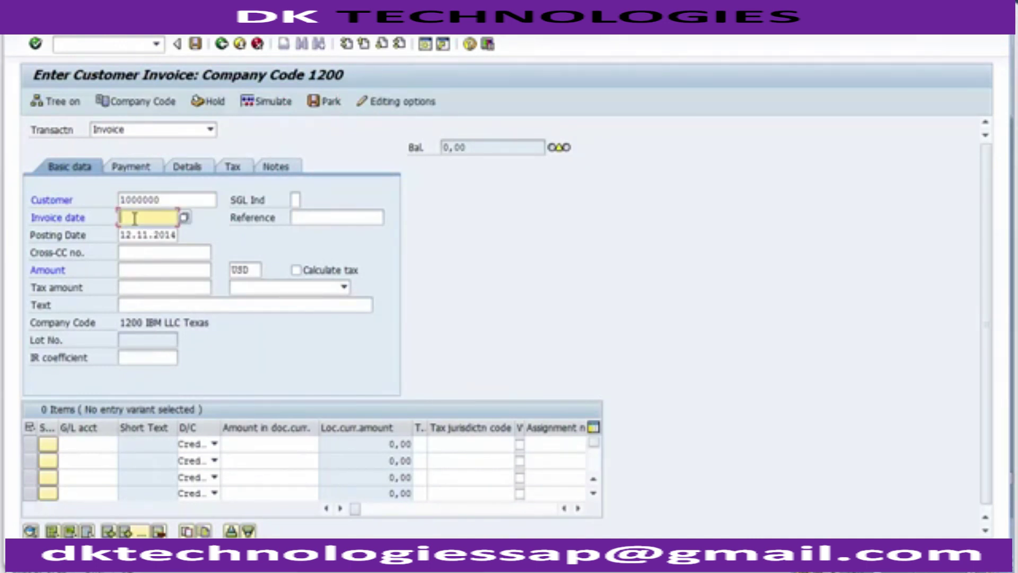
pyautogui.click(135, 218)
pyautogui.press('Down')
pyautogui.press('Down')
pyautogui.press('Return')
pyautogui.click(128, 235)
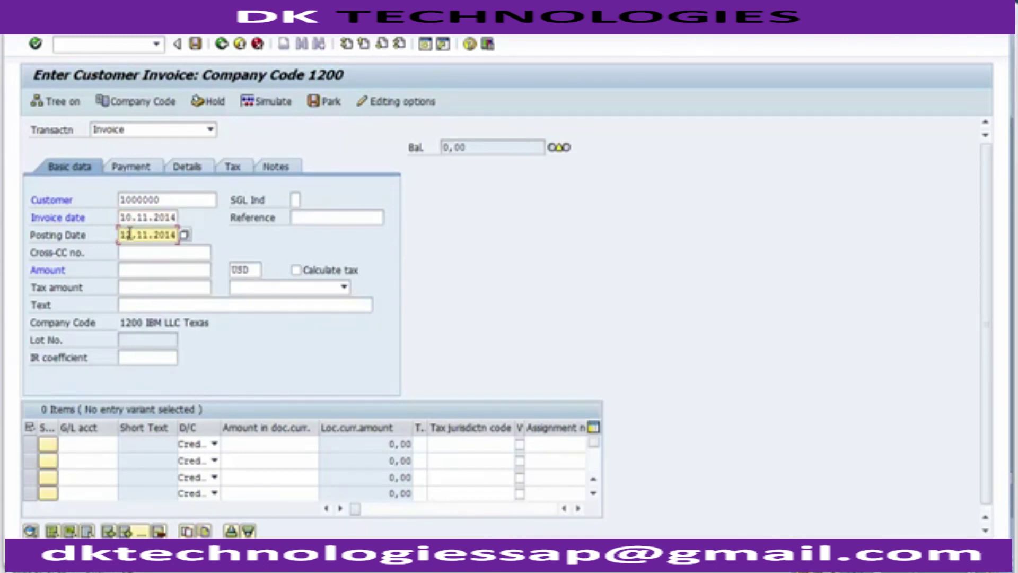
# - Set the customer invoice amount to 3000 USD and the reference to 546
pyautogui.click(140, 270)
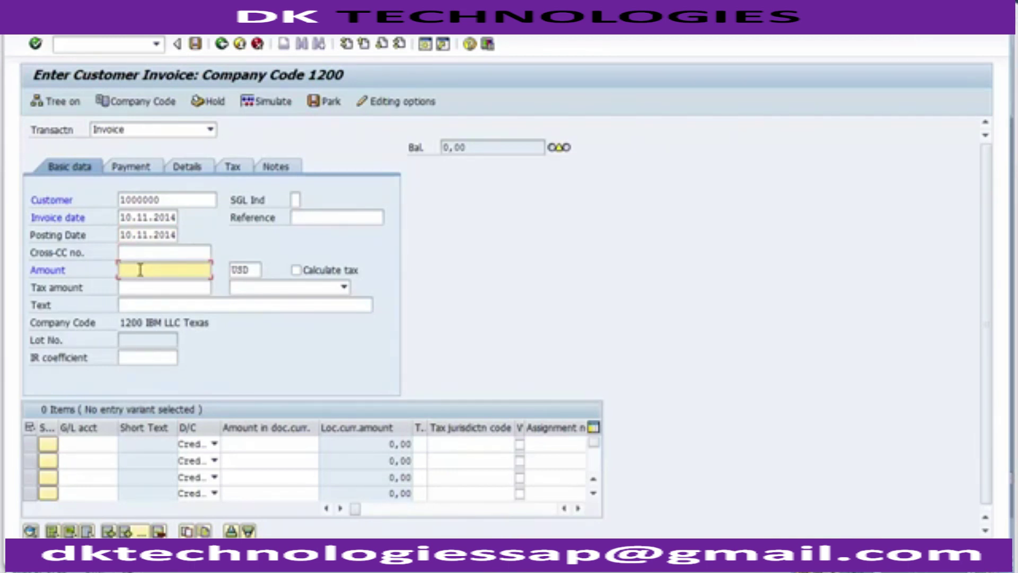
pyautogui.write('3000')
pyautogui.click(302, 217)
pyautogui.click(303, 217)
pyautogui.click(303, 217)
pyautogui.write('546')
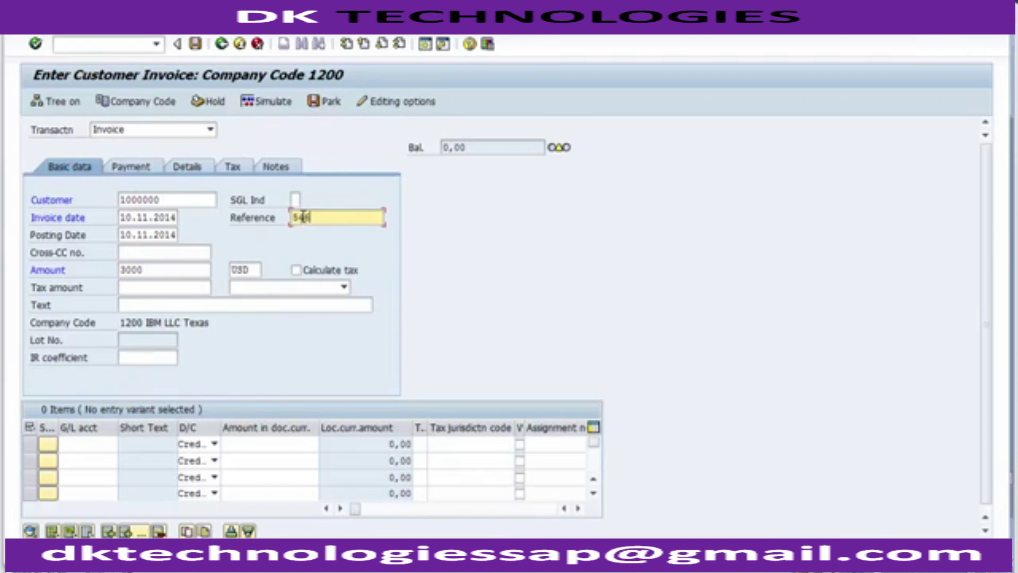
# - Fill the invoice's text with the previously used entry "Customer invoice"
pyautogui.click(137, 304)
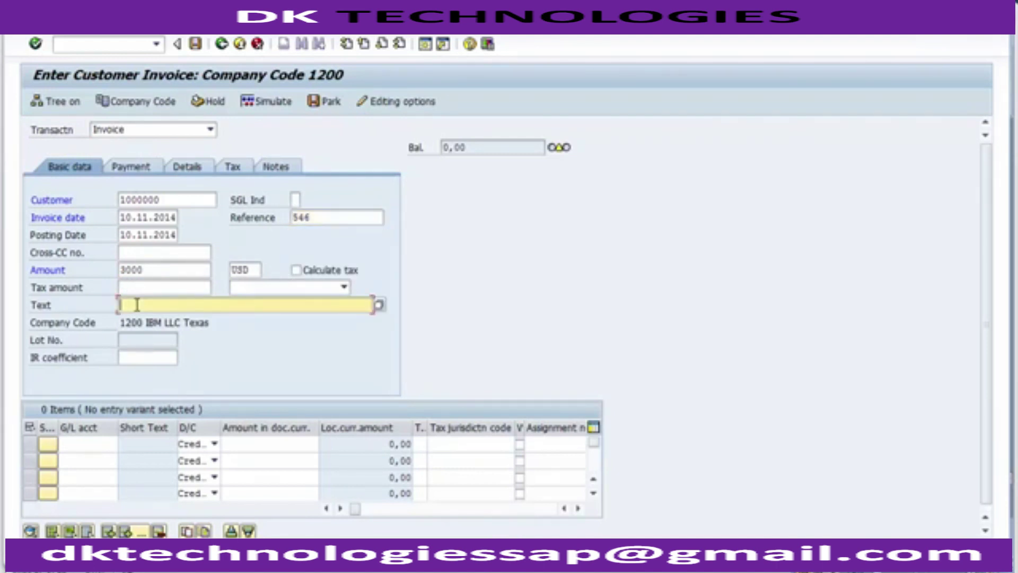
pyautogui.press('Down')
pyautogui.press('Down')
pyautogui.press('Down')
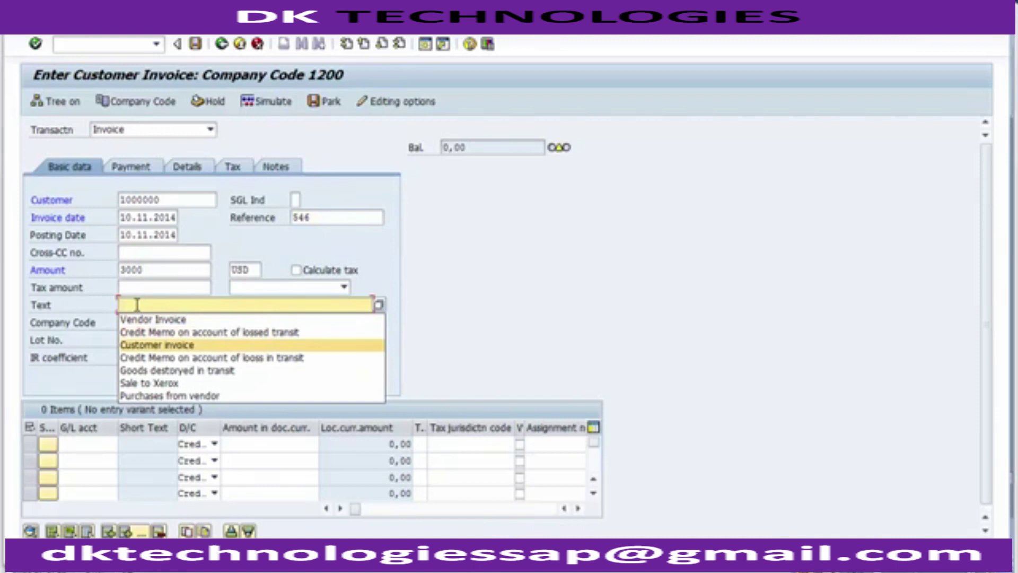
pyautogui.press('Return')
# - Assign the Sales Account as the first item's G/L account and enter 3000 as its document currency amount
pyautogui.click(73, 445)
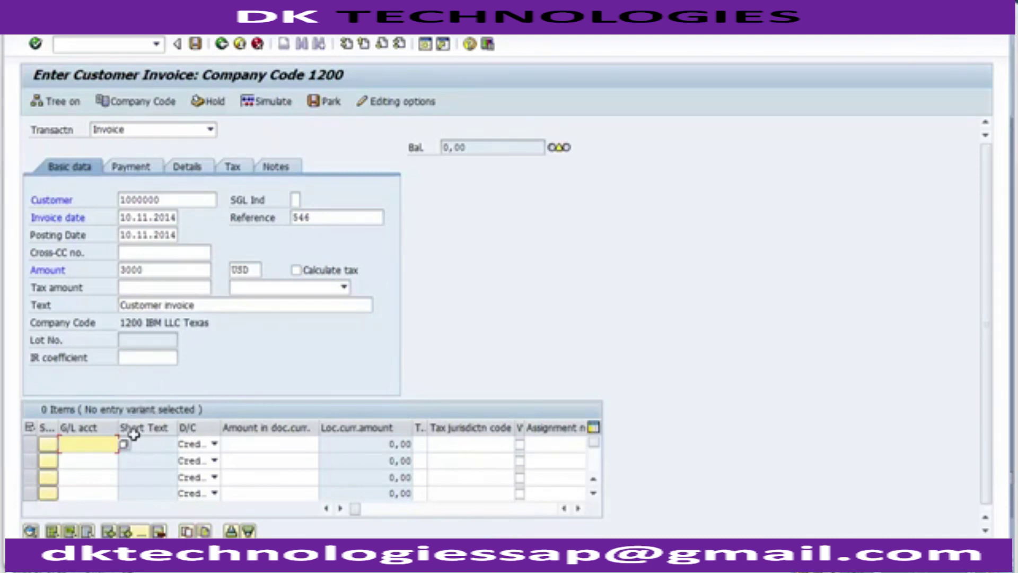
pyautogui.click(129, 452)
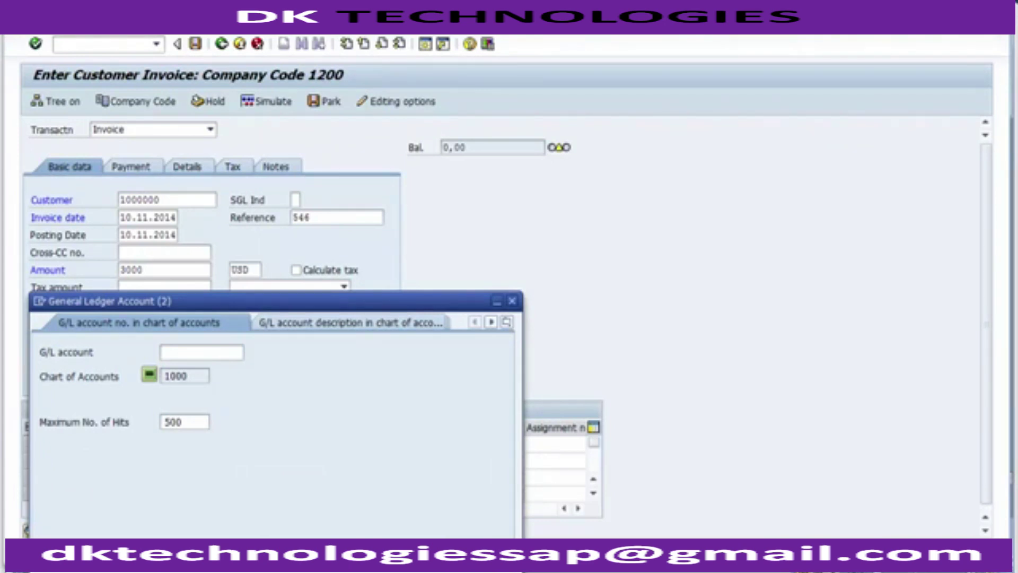
pyautogui.press('Return')
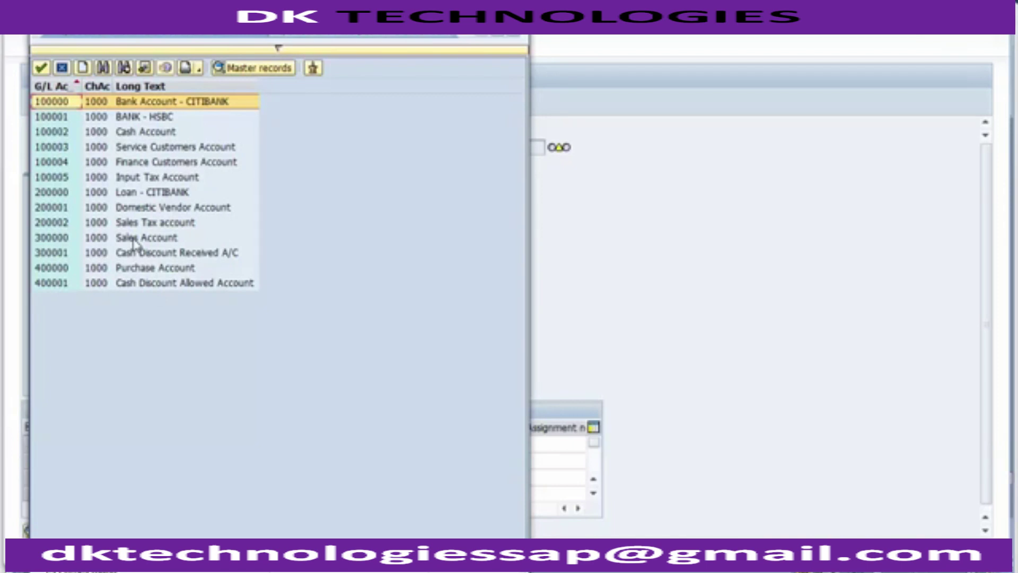
pyautogui.click(135, 238)
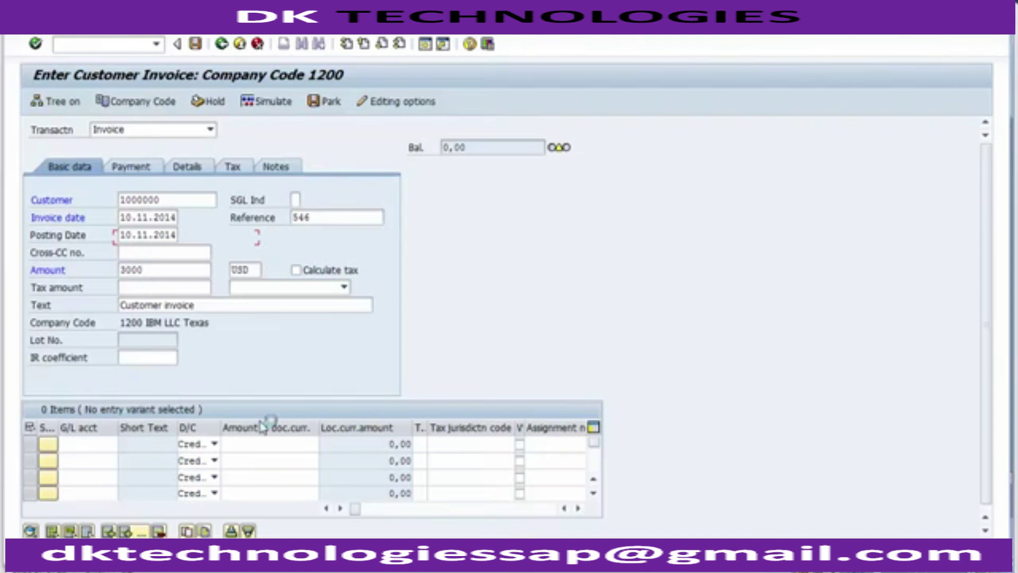
pyautogui.click(256, 447)
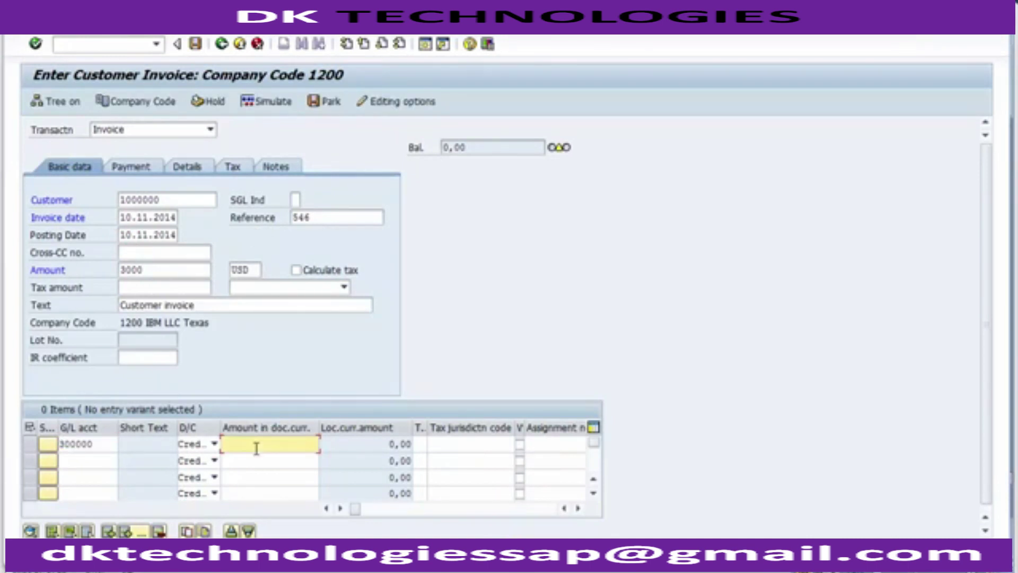
pyautogui.write('3000')
# - Widen the tax code column and assign tax code A5, the 5% sales tax charged by the company, to the item
pyautogui.click(397, 444)
pyautogui.click(419, 444)
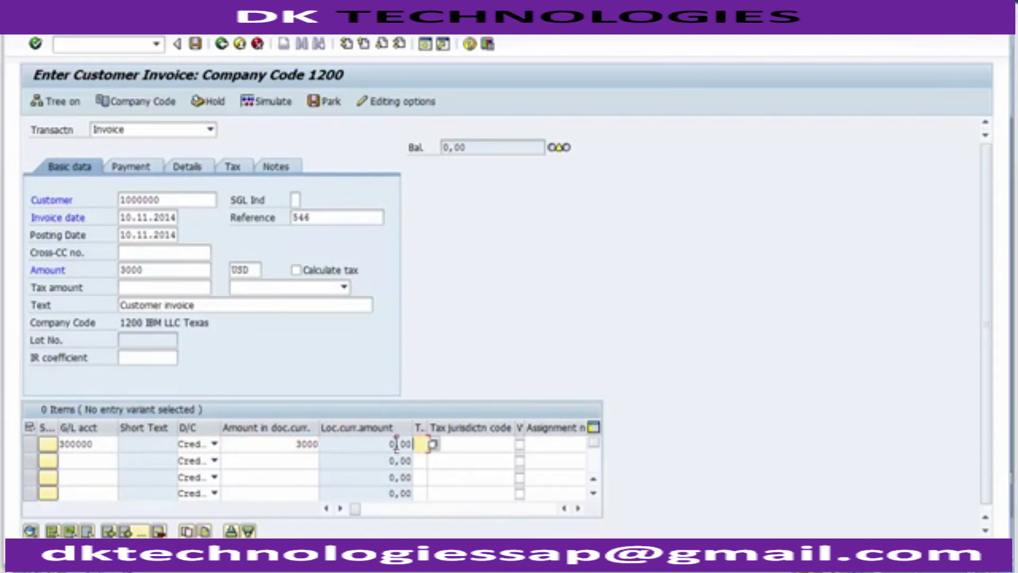
pyautogui.moveTo(427, 428); pyautogui.dragTo(445, 427)
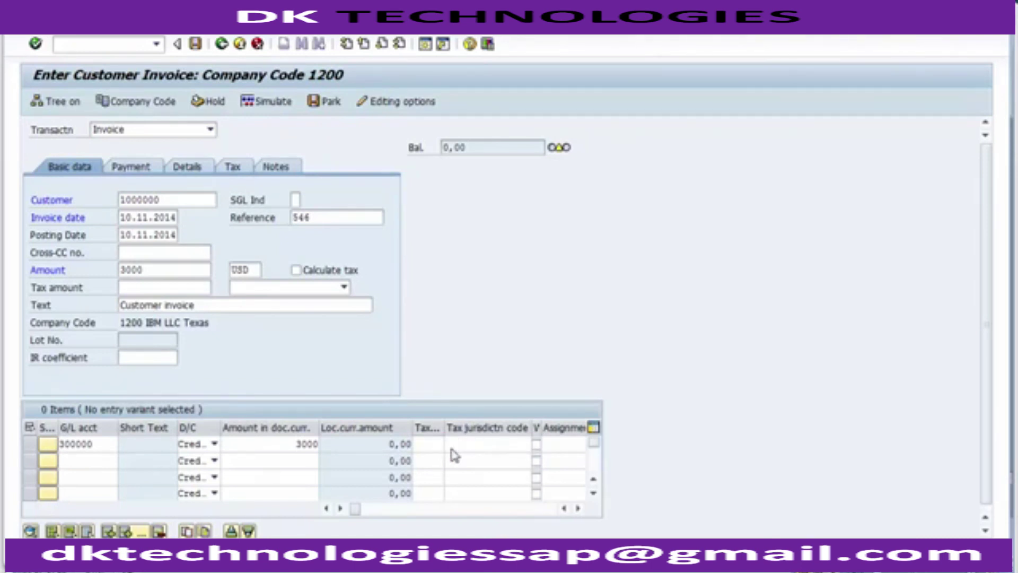
pyautogui.press('F4')
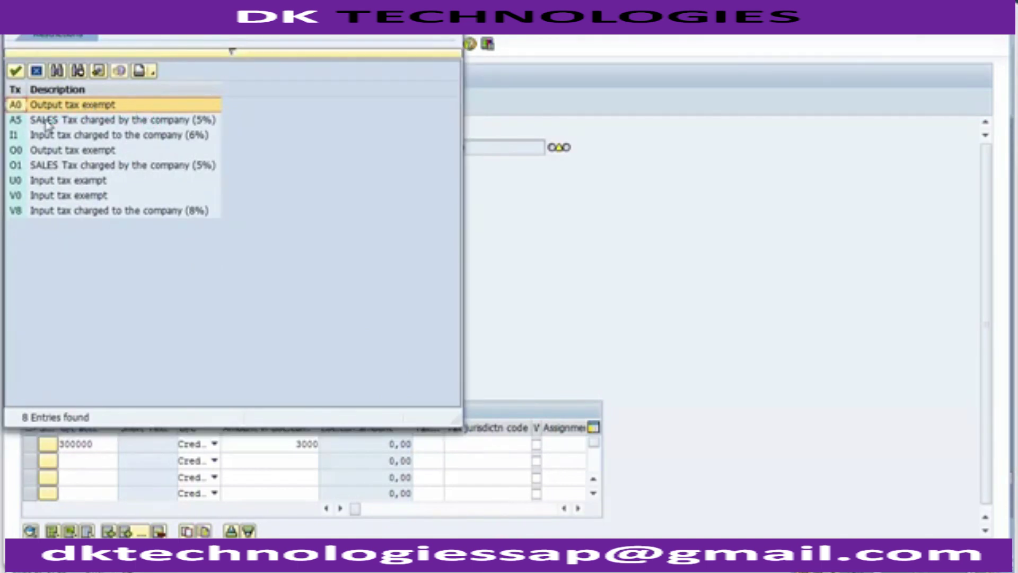
pyautogui.click(24, 121)
pyautogui.doubleClick(79, 122)
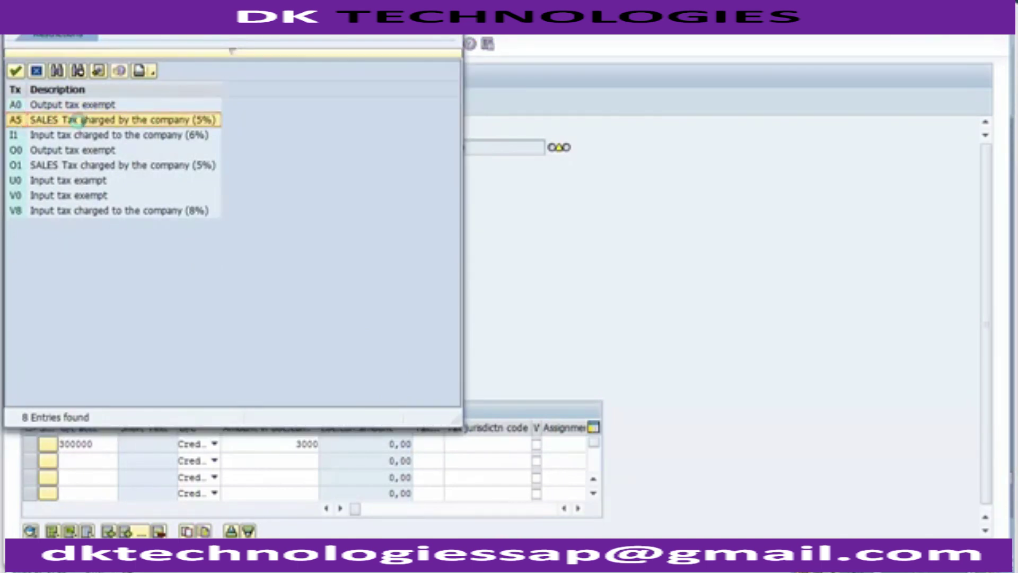
pyautogui.write('A5')
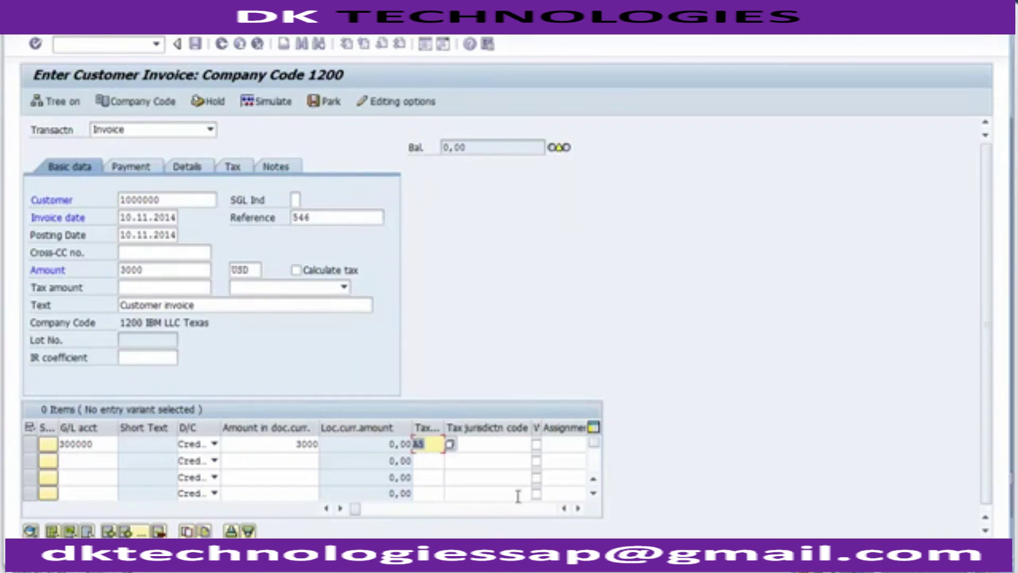
# - Search tax jurisdictions for state TX and assign TXUSAAUST (Austin, Texas) to the sales item
pyautogui.click(476, 444)
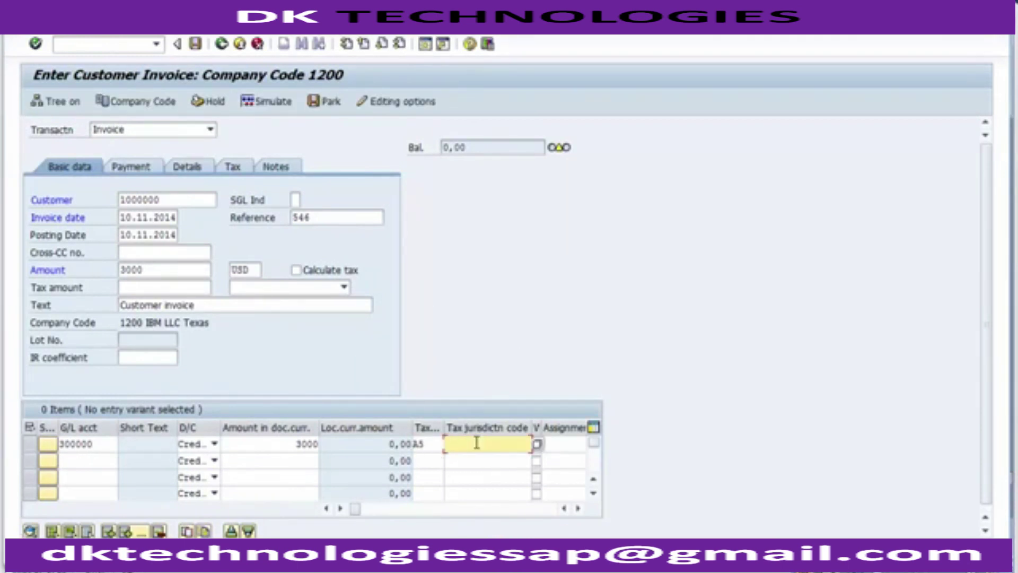
pyautogui.click(538, 445)
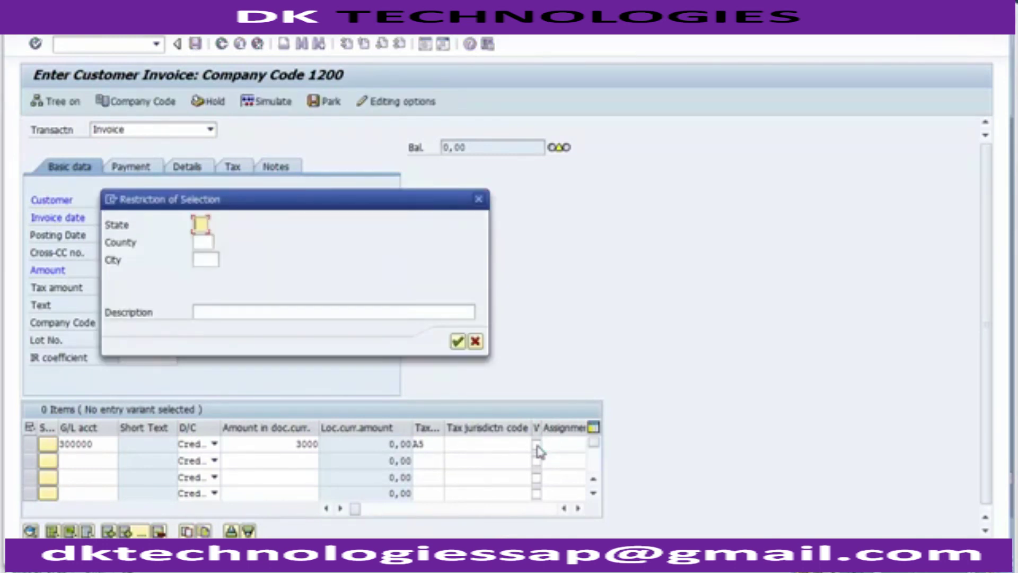
pyautogui.write('tx')
pyautogui.press('Return')
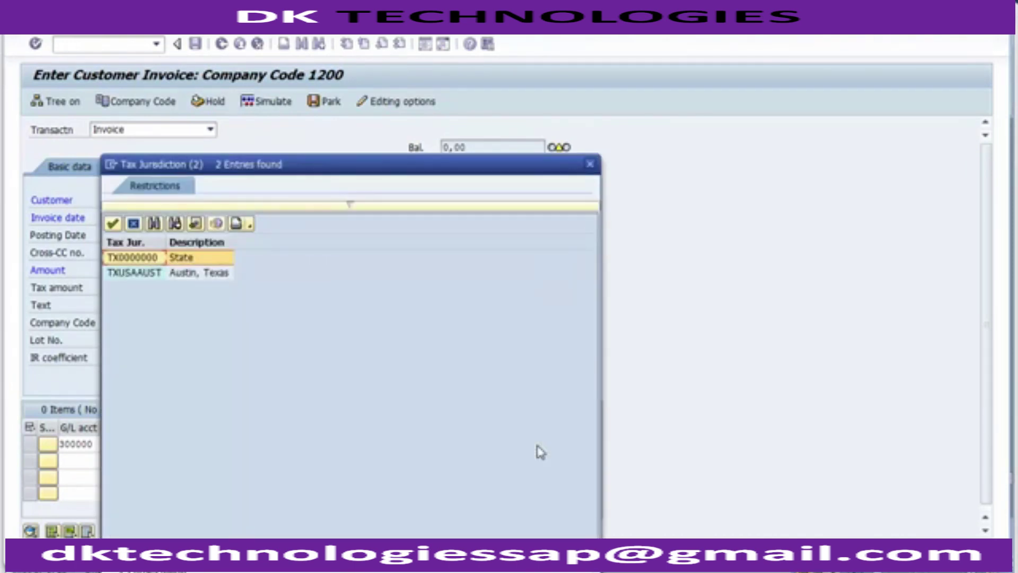
pyautogui.press('Down')
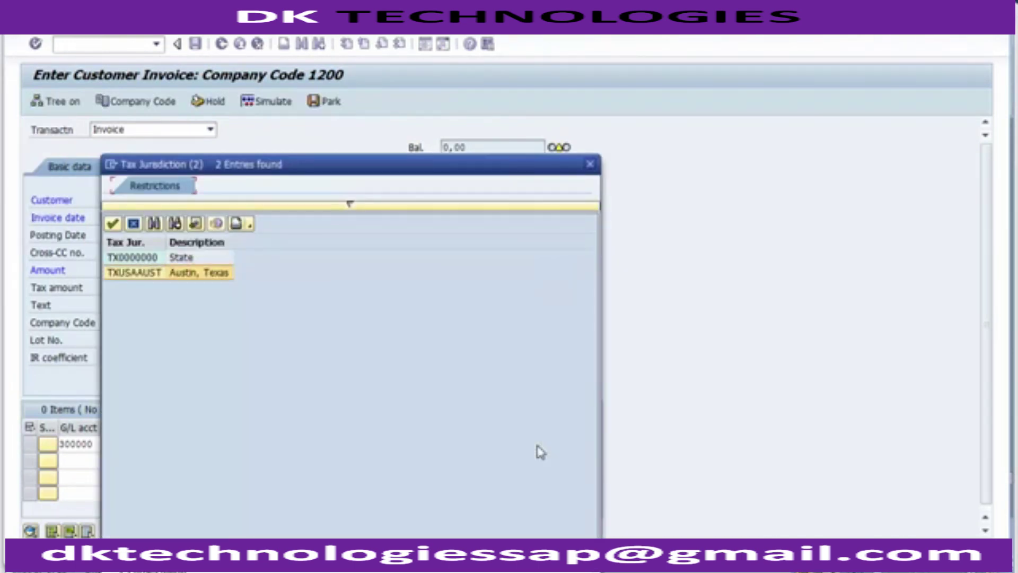
pyautogui.press('Return')
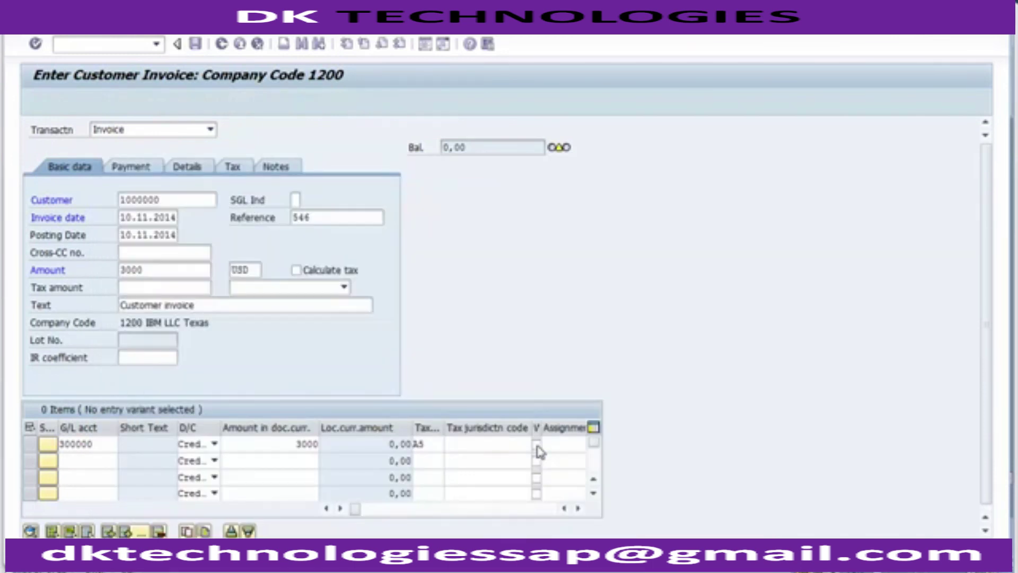
# - Assign business area 1210 to the sales item and turn on automatic tax calculation for the invoice
pyautogui.press('Tab')
pyautogui.press('Tab')
pyautogui.press('Tab')
pyautogui.press('Tab')
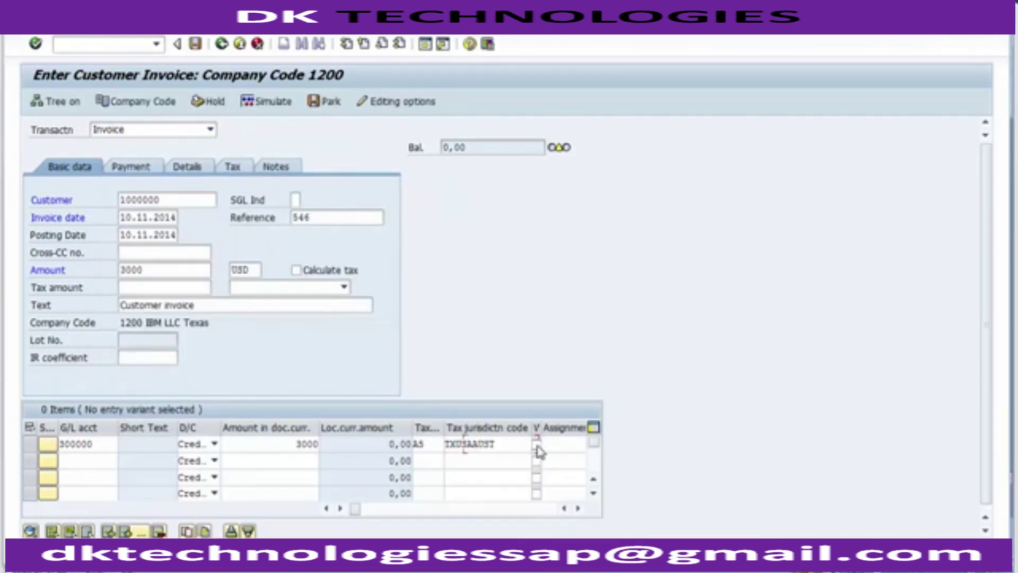
pyautogui.press('Tab')
pyautogui.press('Tab')
pyautogui.press('Tab')
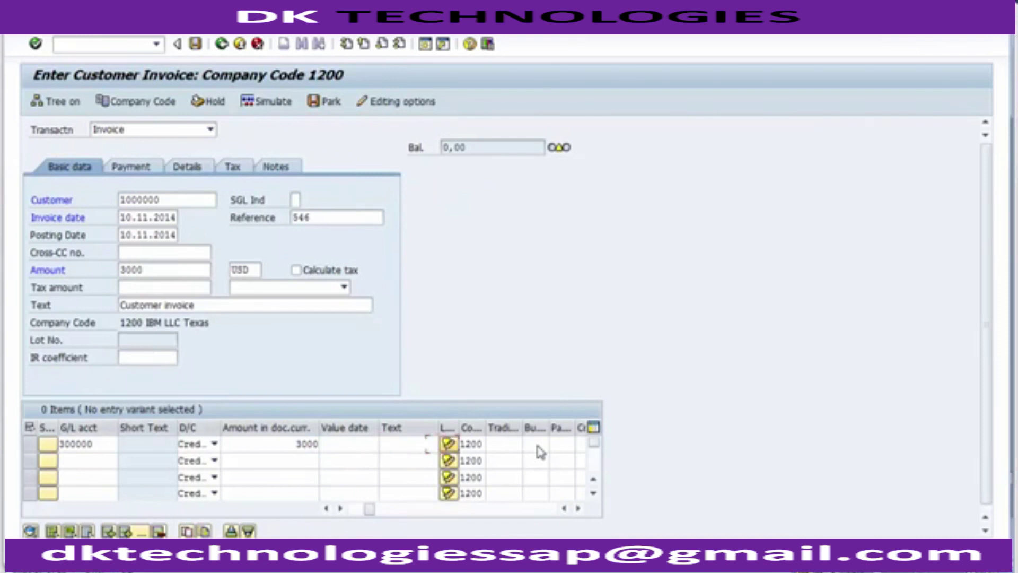
pyautogui.click(538, 447)
pyautogui.click(537, 458)
pyautogui.press('Return')
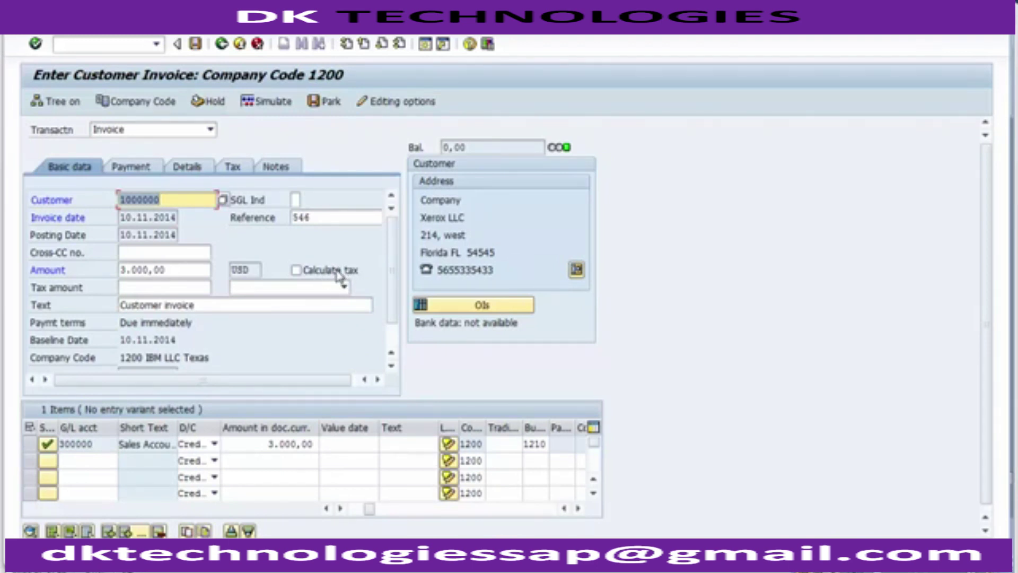
pyautogui.click(337, 271)
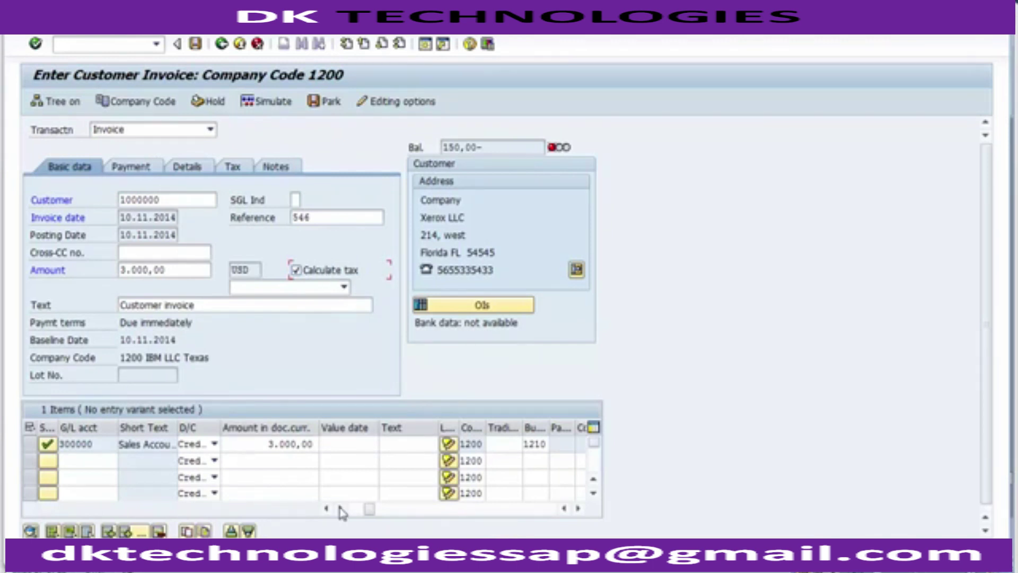
# - Review the sales item's tax code against the invoice header amount and the document balance
pyautogui.moveTo(366, 510); pyautogui.dragTo(341, 511)
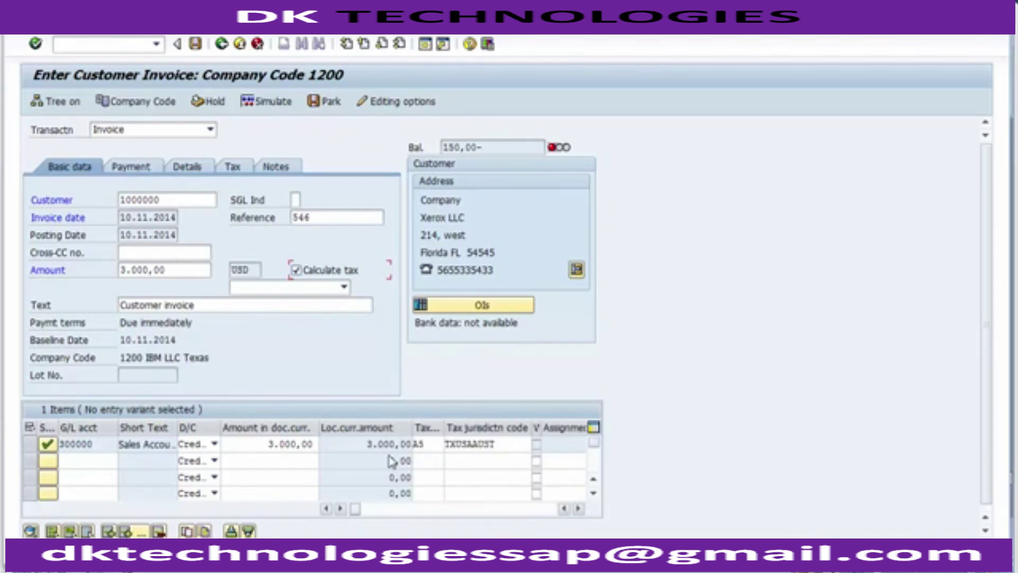
pyautogui.click(424, 444)
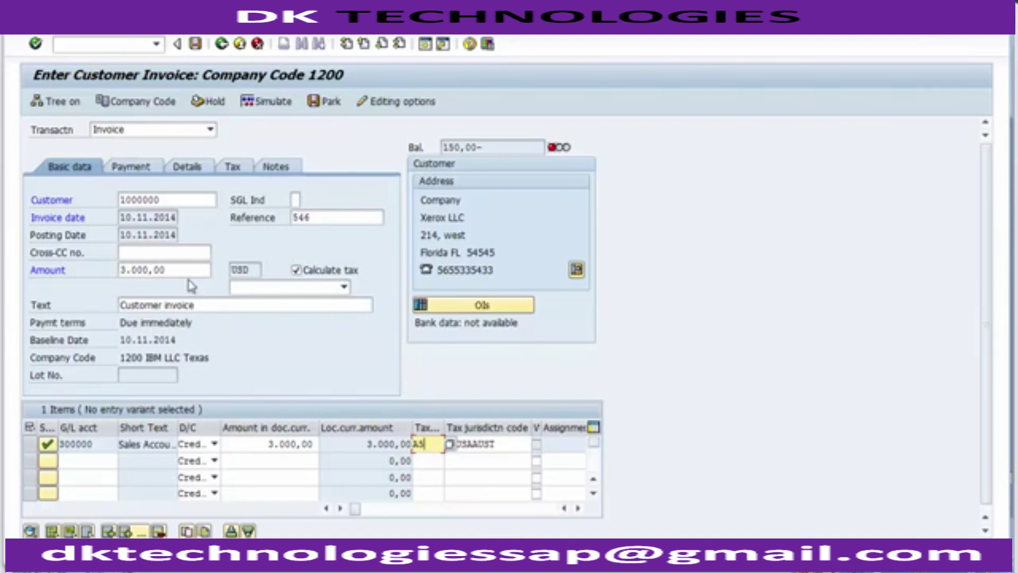
pyautogui.moveTo(183, 271); pyautogui.dragTo(116, 269)
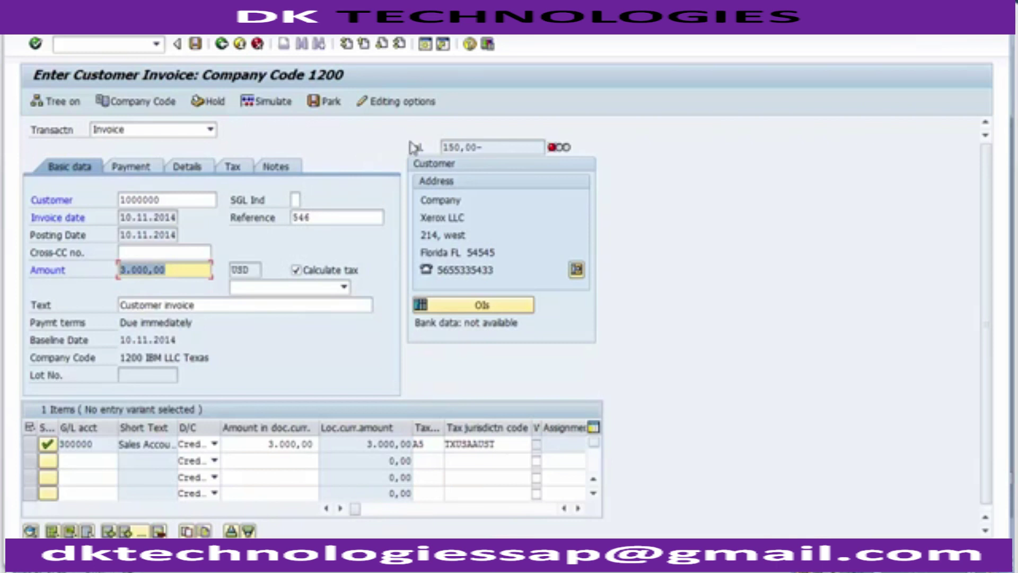
pyautogui.moveTo(493, 148); pyautogui.dragTo(432, 143)
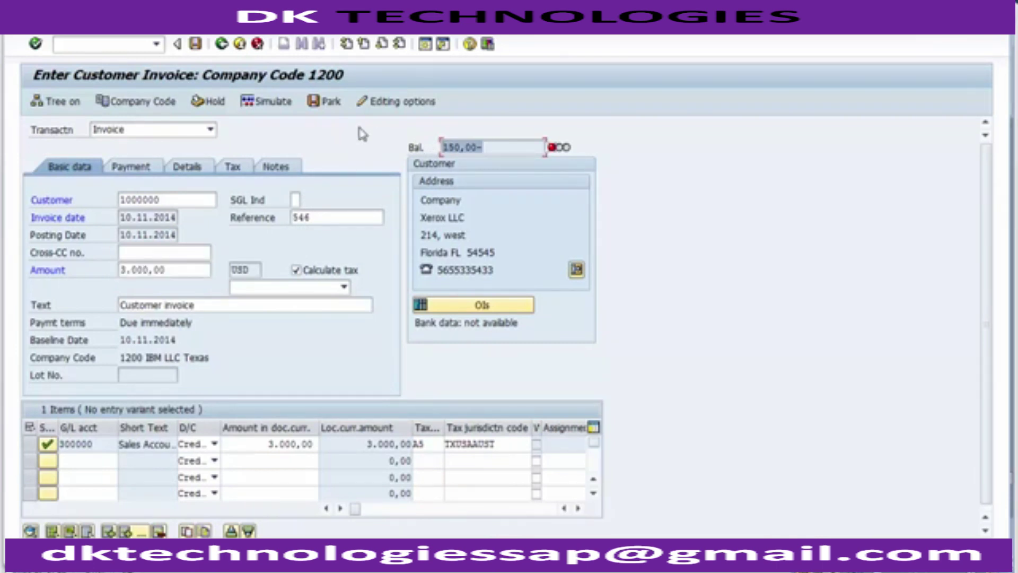
# - Clear the invoice header amount and refresh the document balance
pyautogui.click(194, 272)
pyautogui.press('BackSpace')
pyautogui.press('BackSpace')
pyautogui.press('BackSpace')
pyautogui.press('BackSpace')
pyautogui.press('BackSpace')
pyautogui.press('BackSpace')
pyautogui.press('BackSpace')
pyautogui.press('BackSpace')
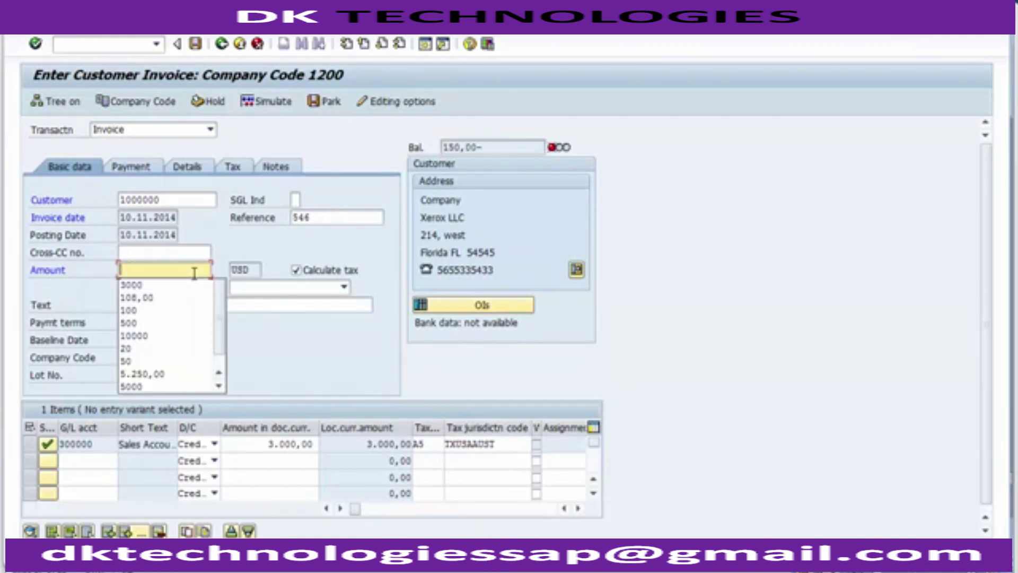
pyautogui.press('Escape')
pyautogui.press('Return')
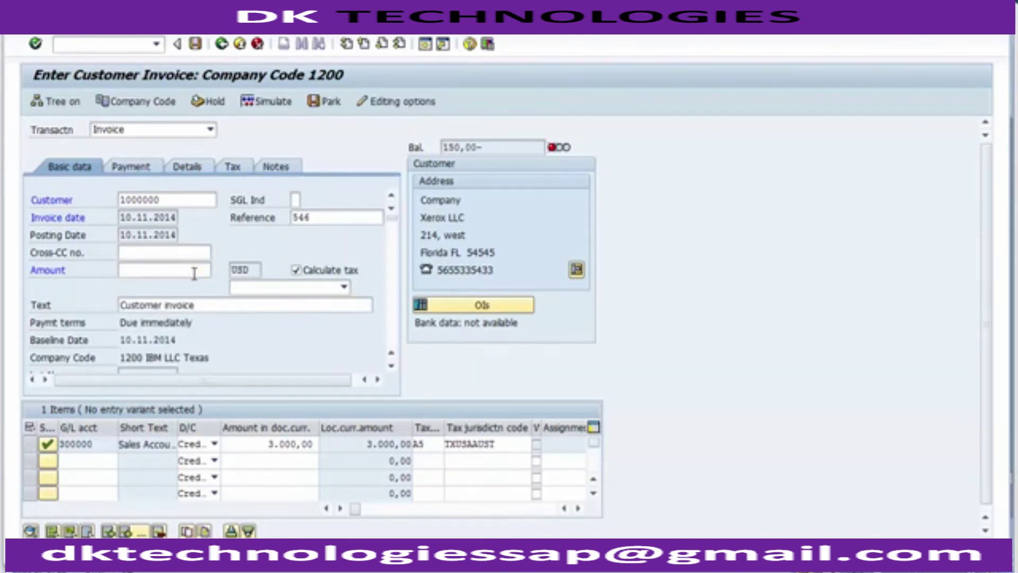
# - Copy the tax-inclusive balance and enter it as the invoice header amount, 3.150,00 USD
pyautogui.moveTo(490, 147); pyautogui.dragTo(430, 149)
pyautogui.hotkey('ctrl', 'c')
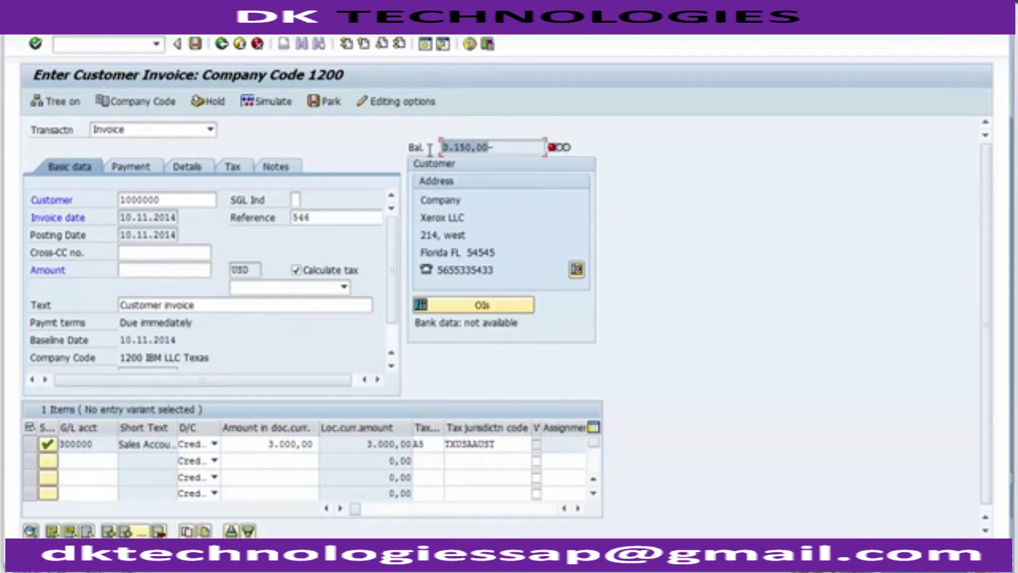
pyautogui.click(429, 148)
pyautogui.moveTo(257, 443); pyautogui.dragTo(317, 443)
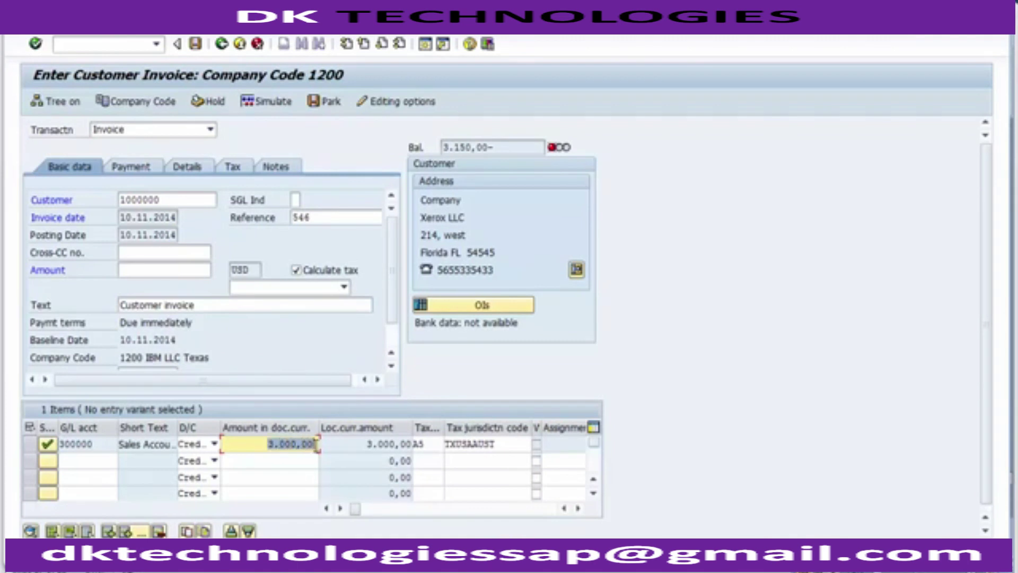
pyautogui.click(136, 270)
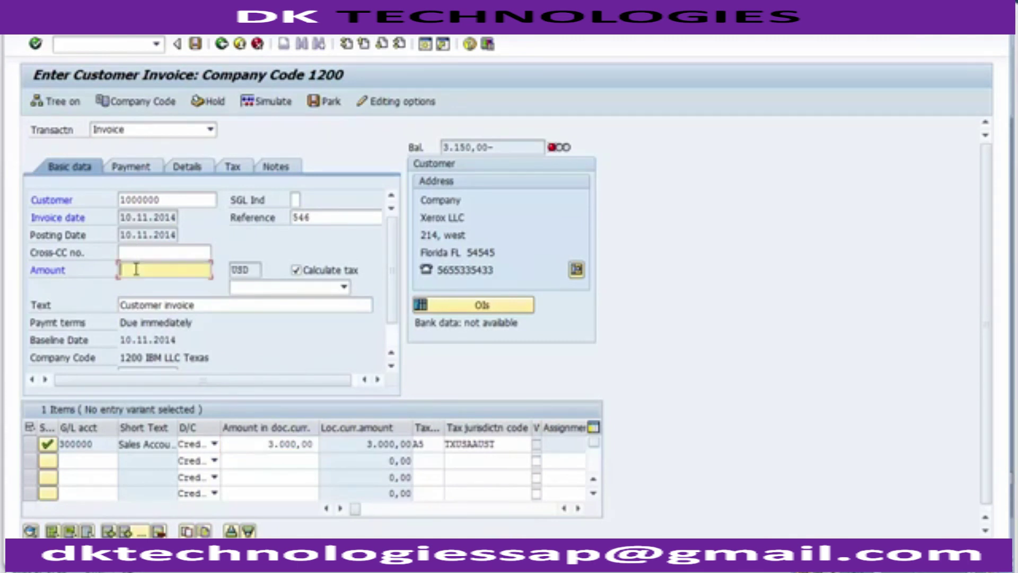
pyautogui.hotkey('ctrl', 'v')
pyautogui.press('Return')
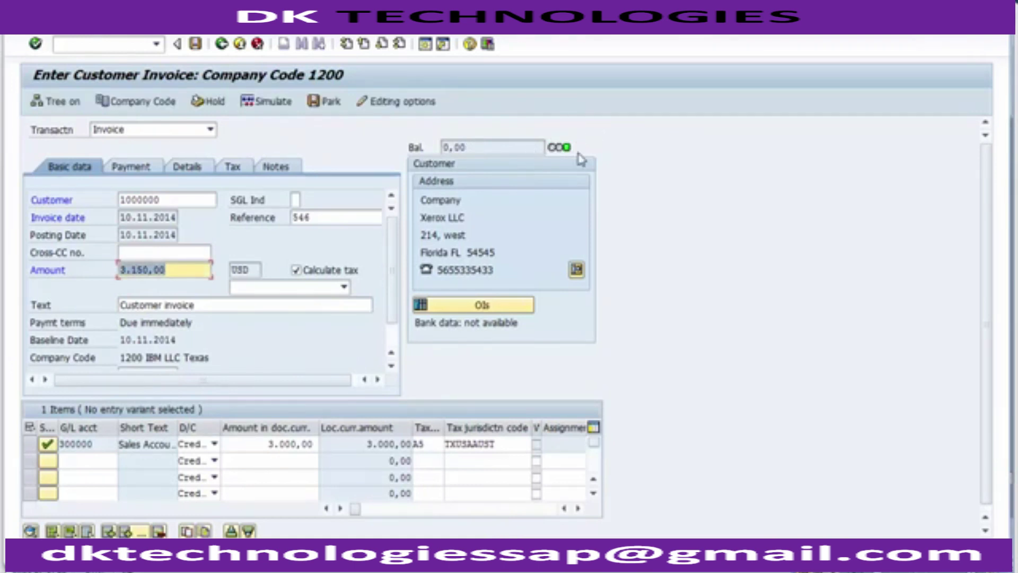
# - Simulate the customer invoice to show its document overview and post it
pyautogui.click(207, 270)
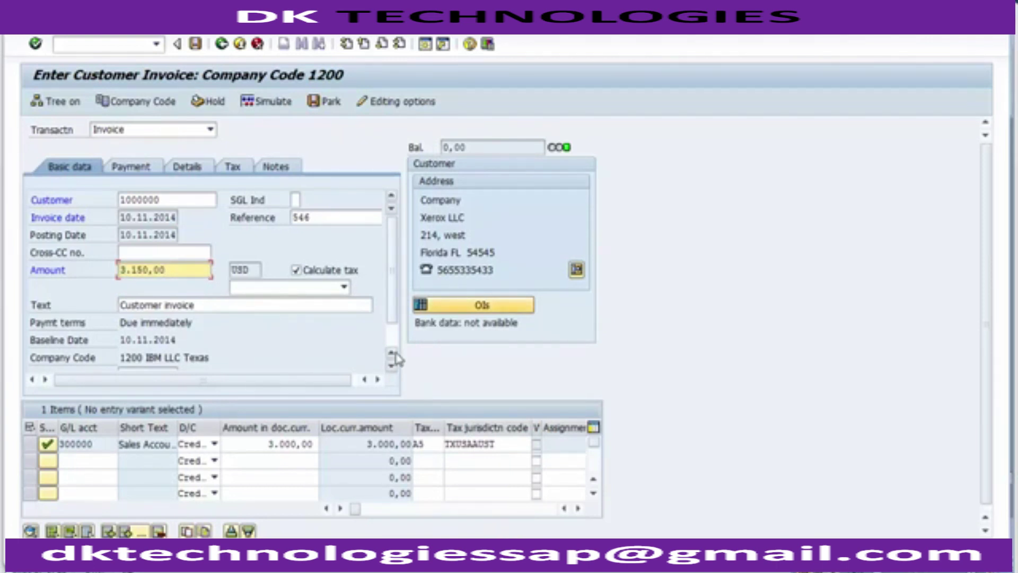
pyautogui.click(272, 107)
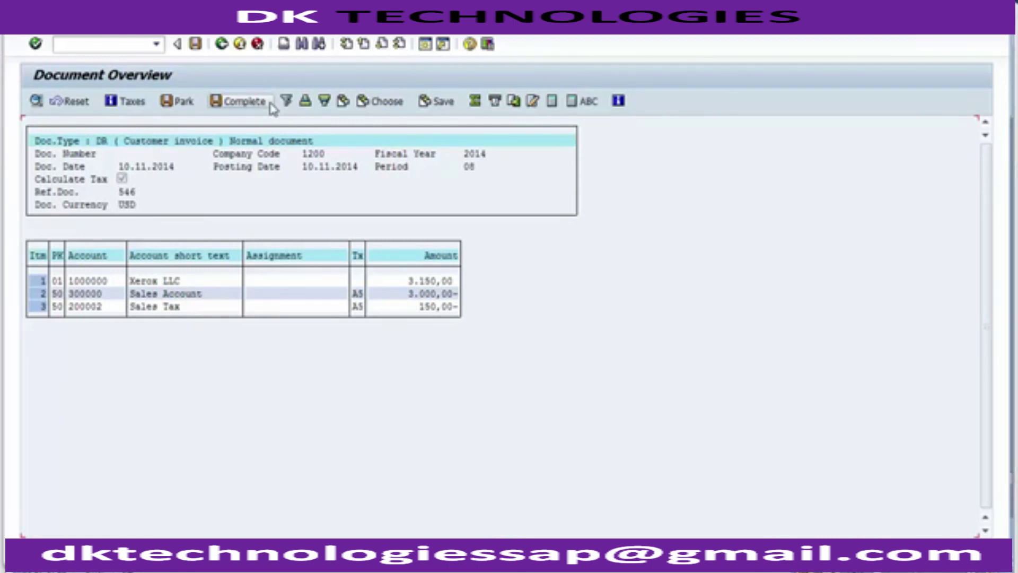
pyautogui.click(195, 44)
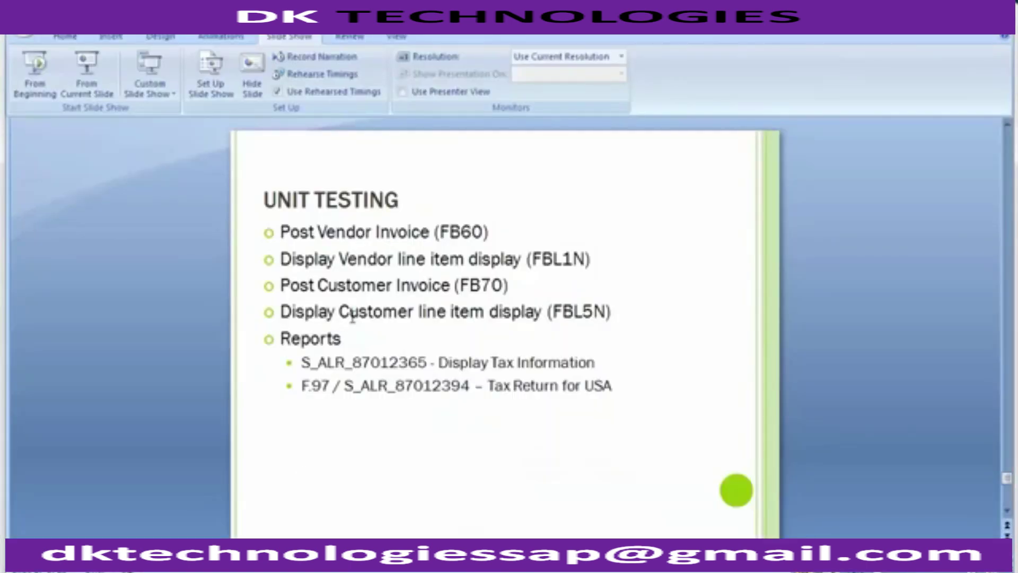
# - Check the Unit Testing slide in PowerPoint for the customer line item display transaction, FBL5N
pyautogui.moveTo(340, 312); pyautogui.dragTo(592, 310)
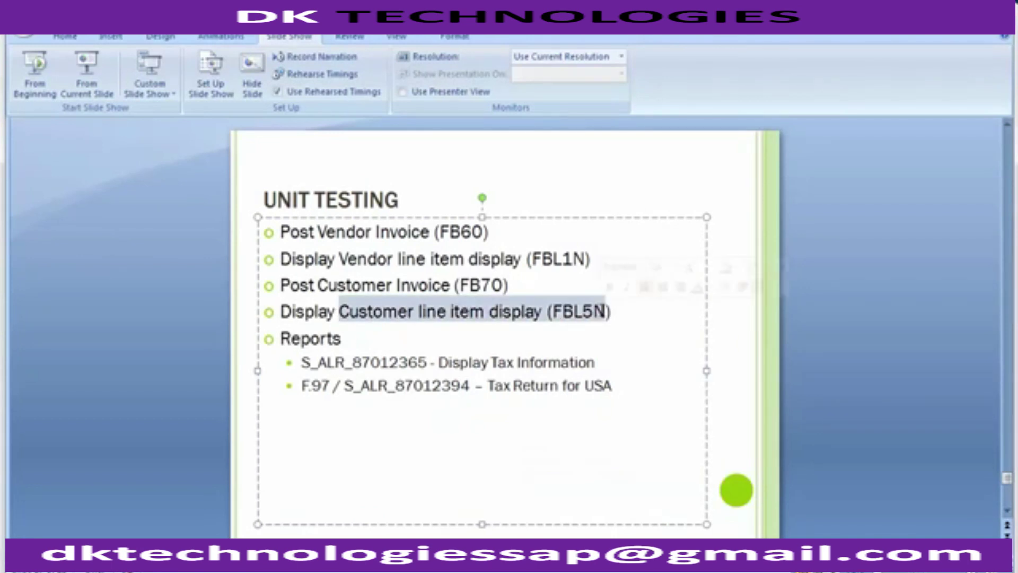
pyautogui.click(625, 309)
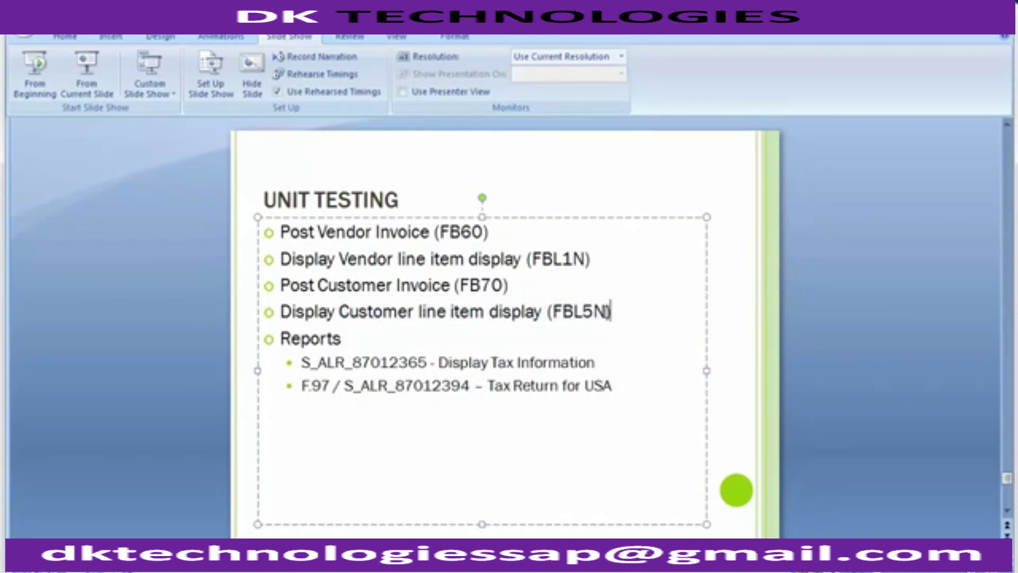
pyautogui.moveTo(606, 311); pyautogui.dragTo(553, 311)
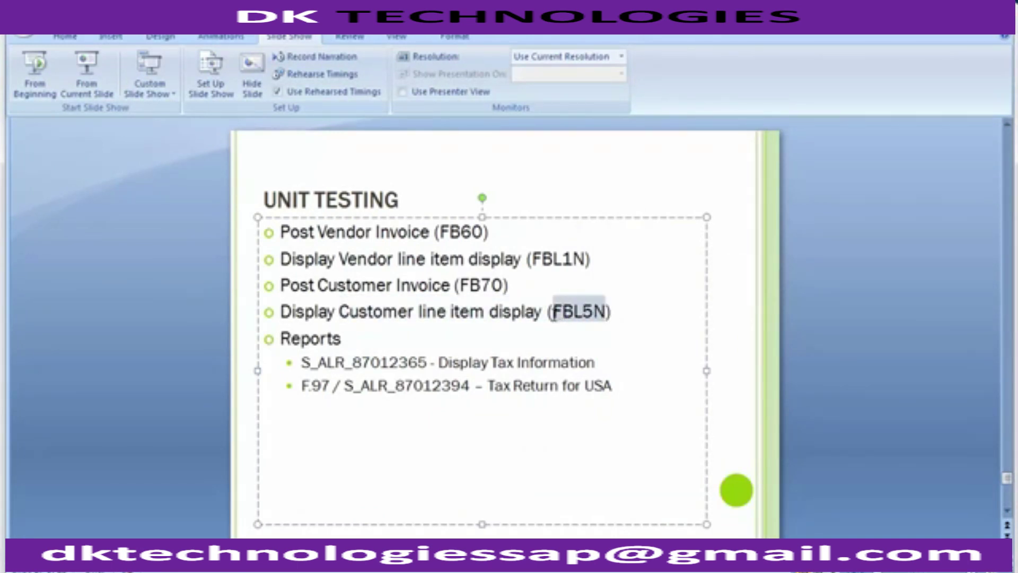
pyautogui.click(105, 341)
# - Switch to SAP, start transaction FBL5N and list the open items of the Xerox LLC customer account in company code 1200
pyautogui.hotkey('alt', 'Tab')
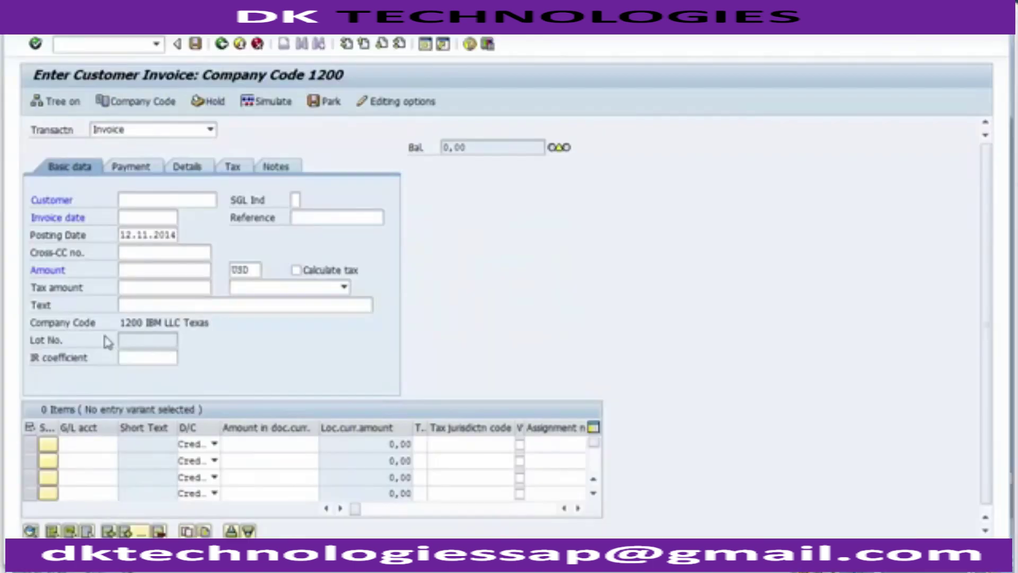
pyautogui.write('/nfbl5n')
pyautogui.press('Return')
pyautogui.write('1')
pyautogui.press('Down')
pyautogui.press('Return')
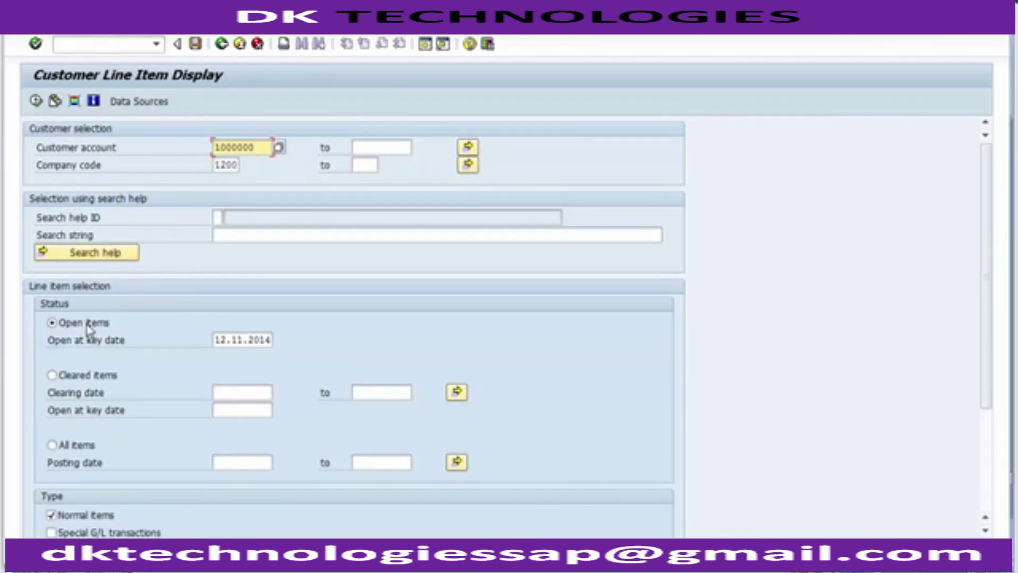
pyautogui.click(36, 101)
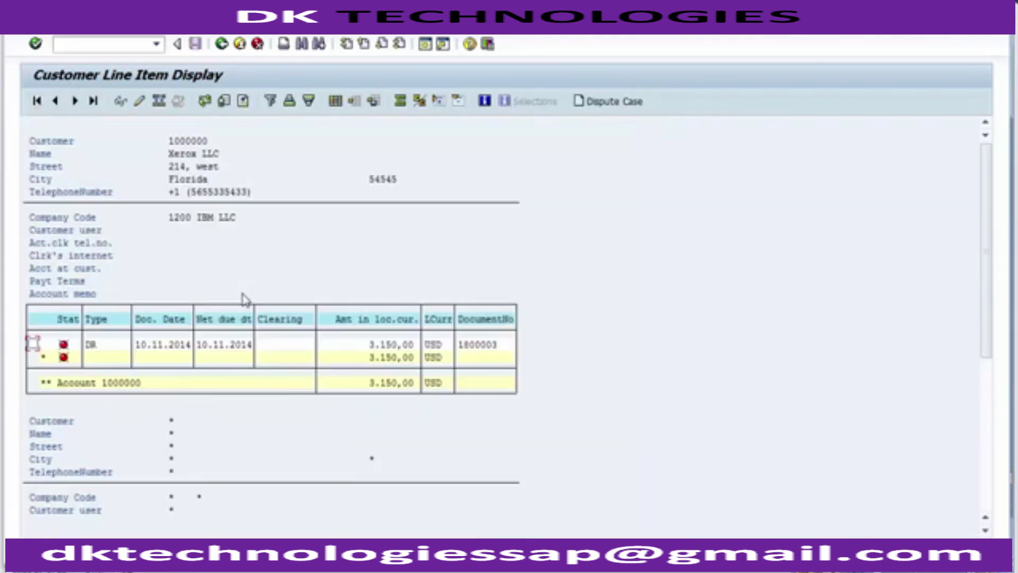
pyautogui.click(343, 347)
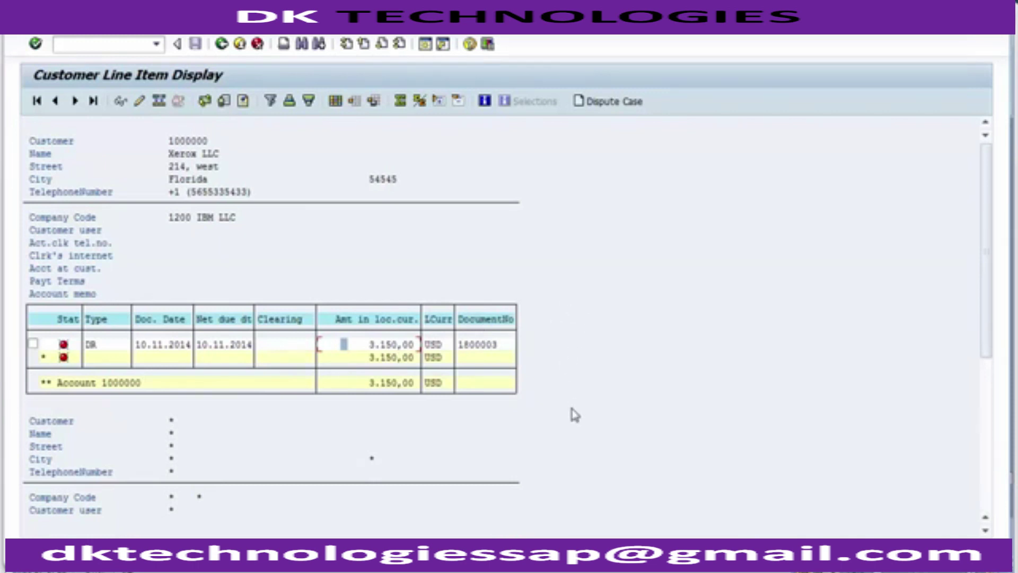
# - Open the line item layout settings, sort the hidden fields in ascending order and select Business Area
pyautogui.click(339, 104)
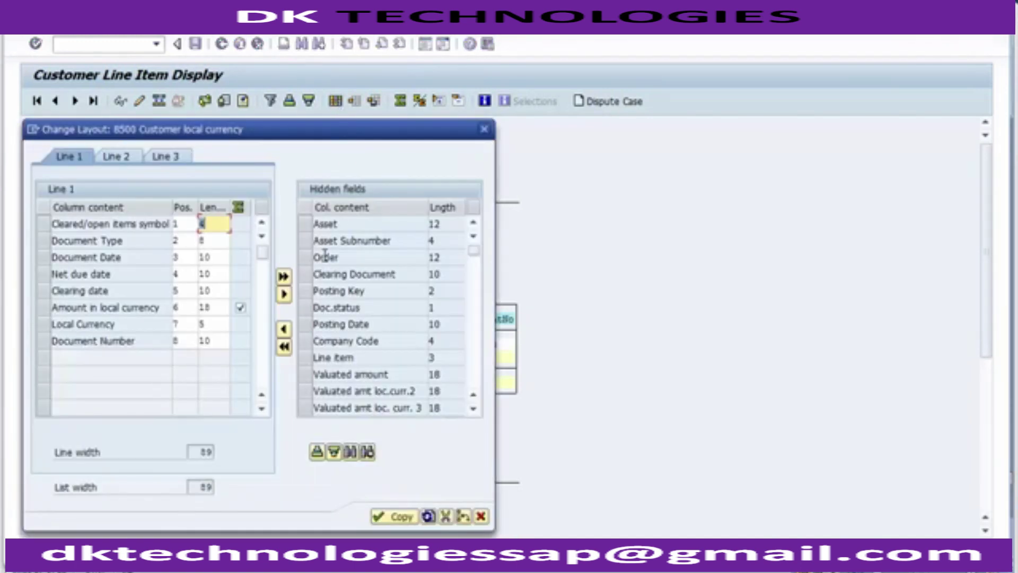
pyautogui.click(317, 452)
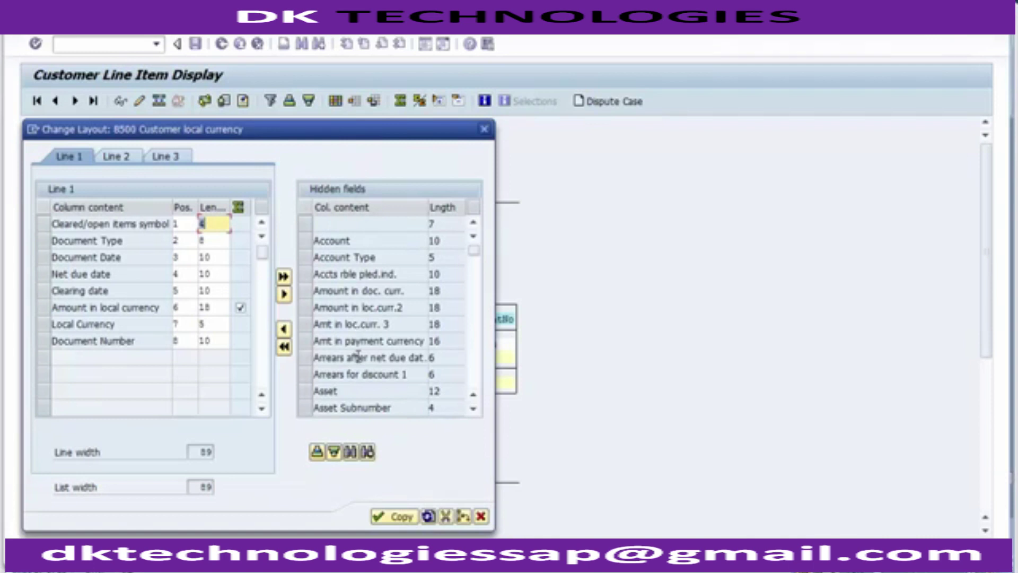
pyautogui.click(473, 382)
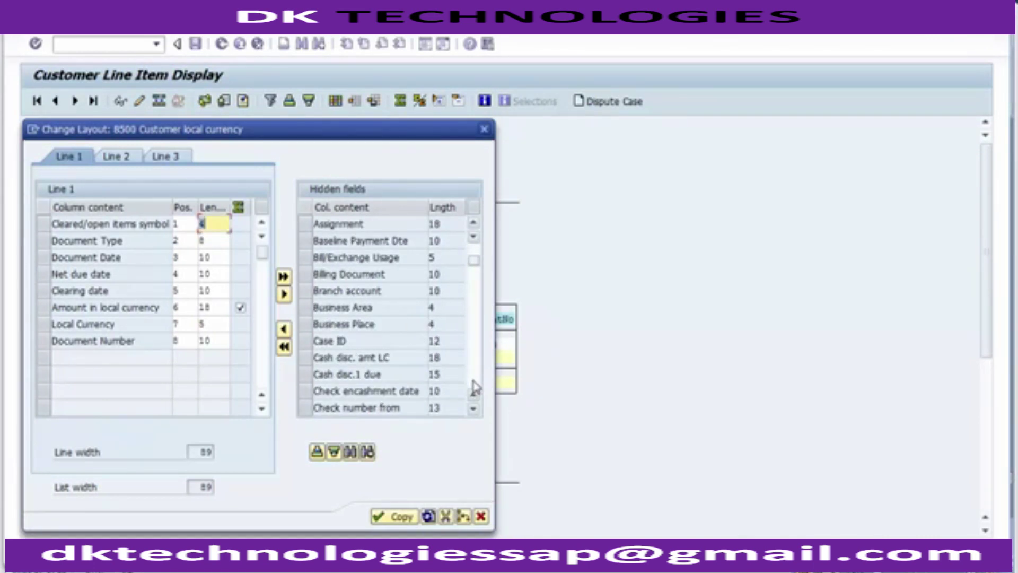
pyautogui.click(309, 312)
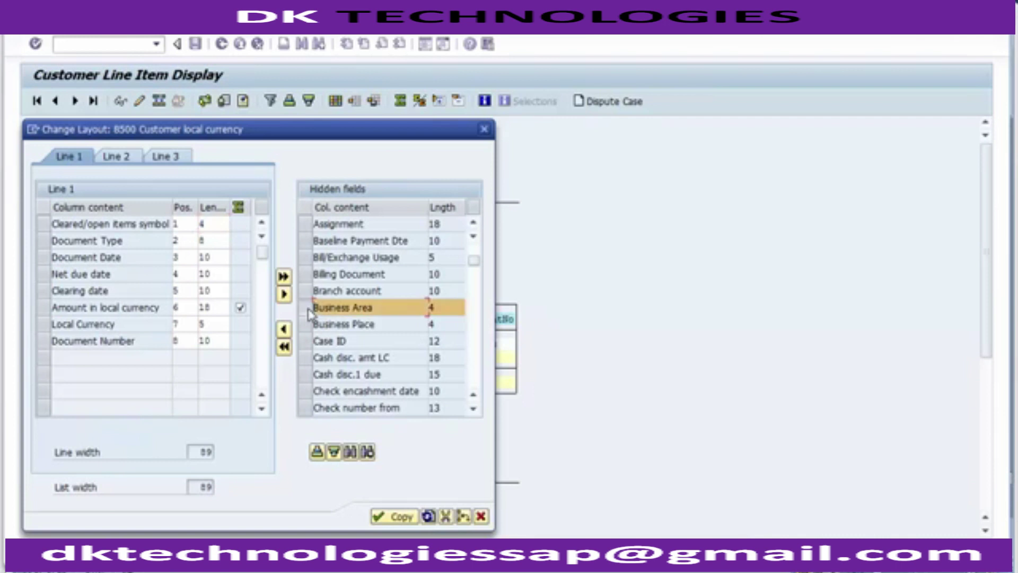
# - Find Posting Date among the hidden fields of the line item layout and select it
pyautogui.click(477, 379)
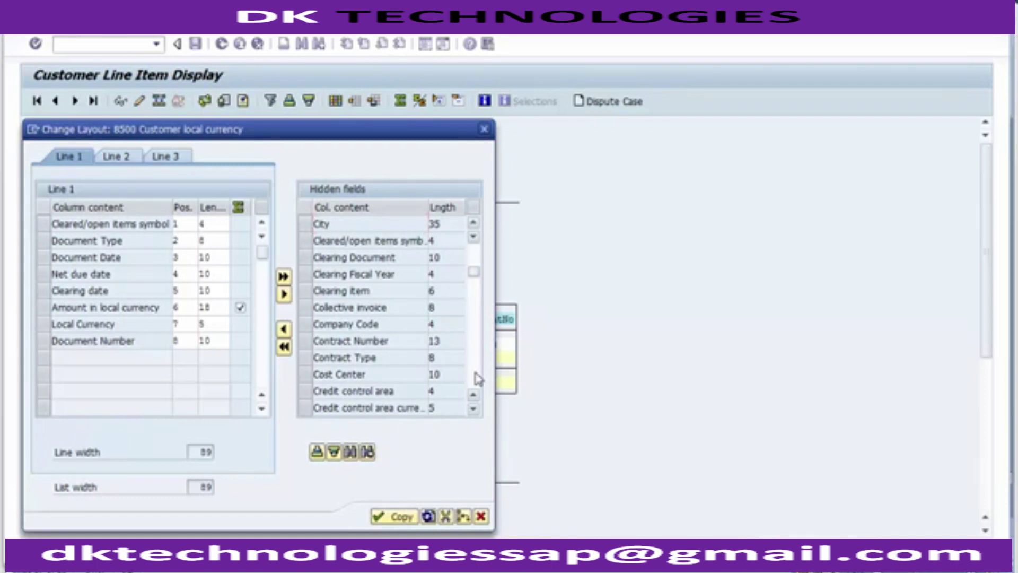
pyautogui.scroll(-5, 479, 378)
pyautogui.scroll(-4, 479, 379)
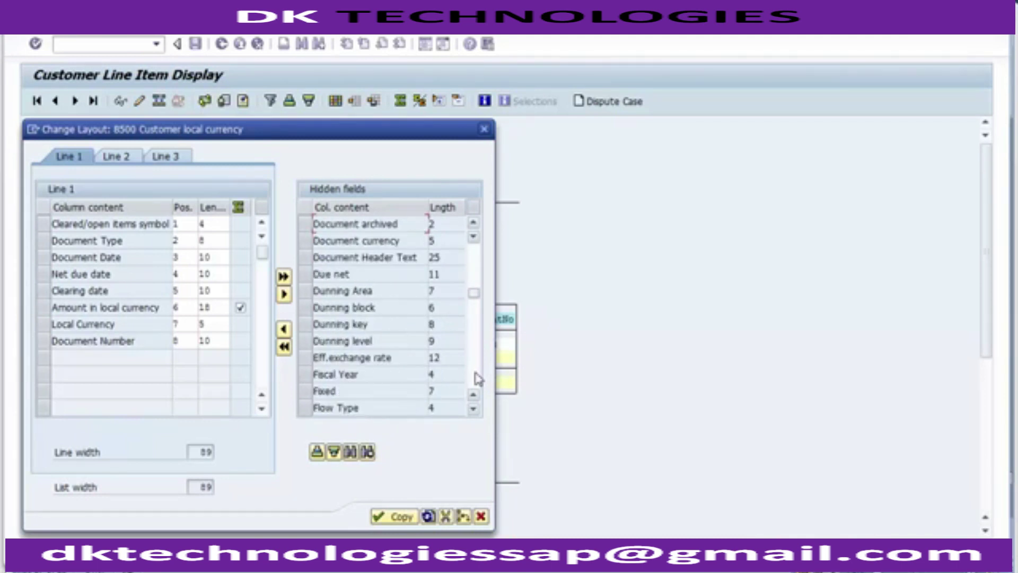
pyautogui.scroll(-4, 479, 379)
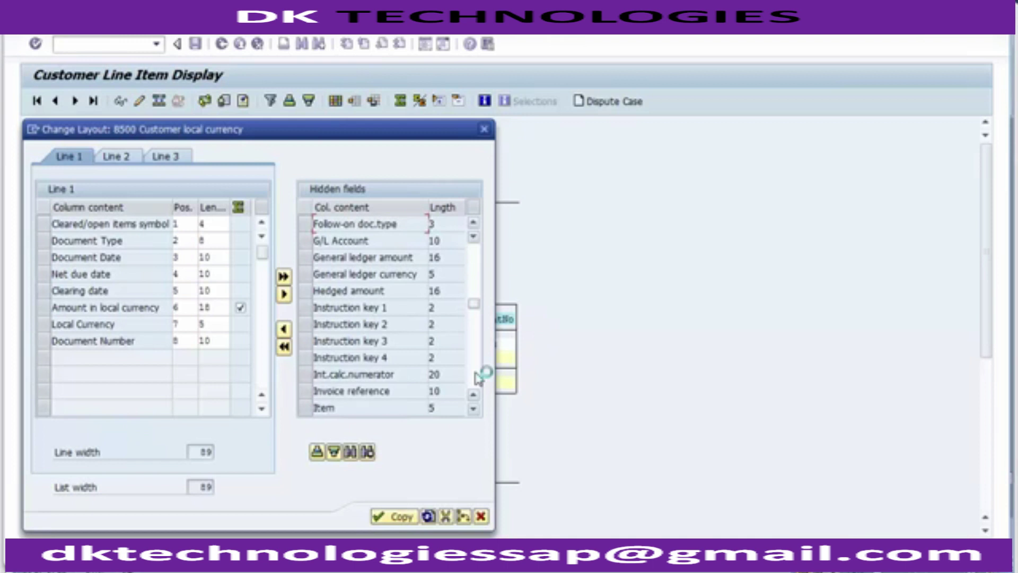
pyautogui.scroll(-4, 479, 379)
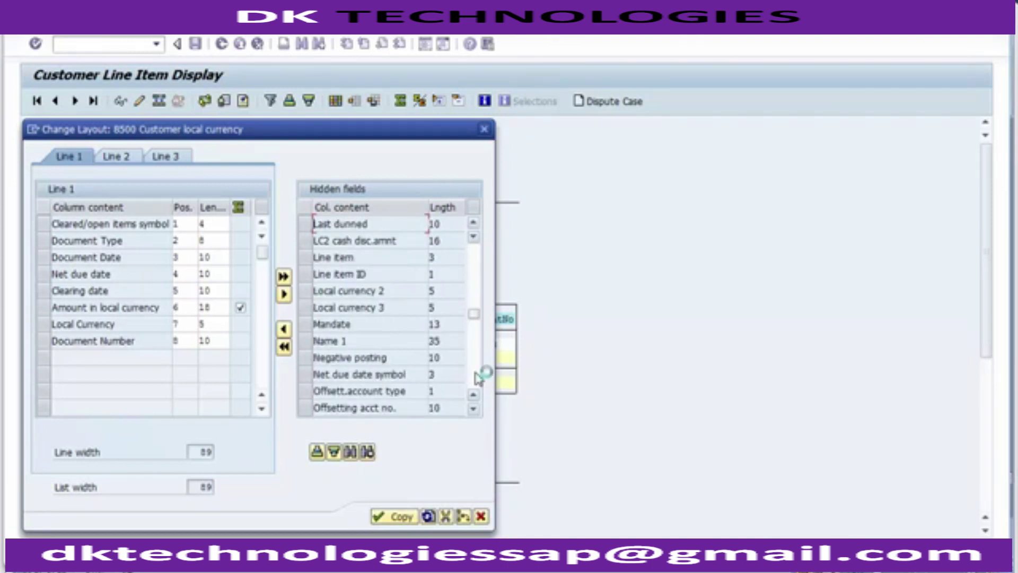
pyautogui.scroll(-4, 479, 378)
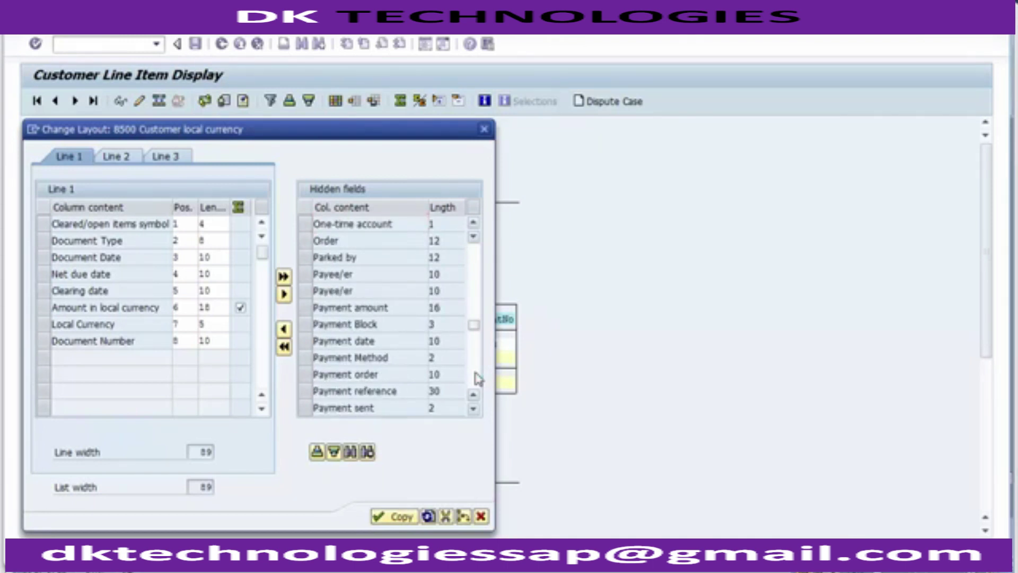
pyautogui.scroll(-4, 479, 379)
pyautogui.click(310, 312)
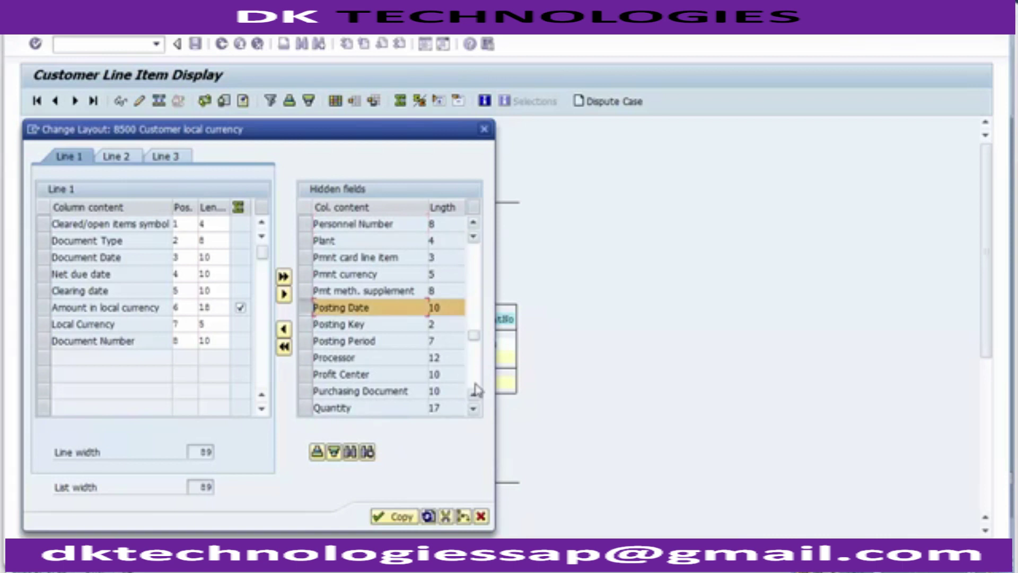
# - Select the hidden fields Reference and Tax Code for the line item layout
pyautogui.scroll(-4, 476, 387)
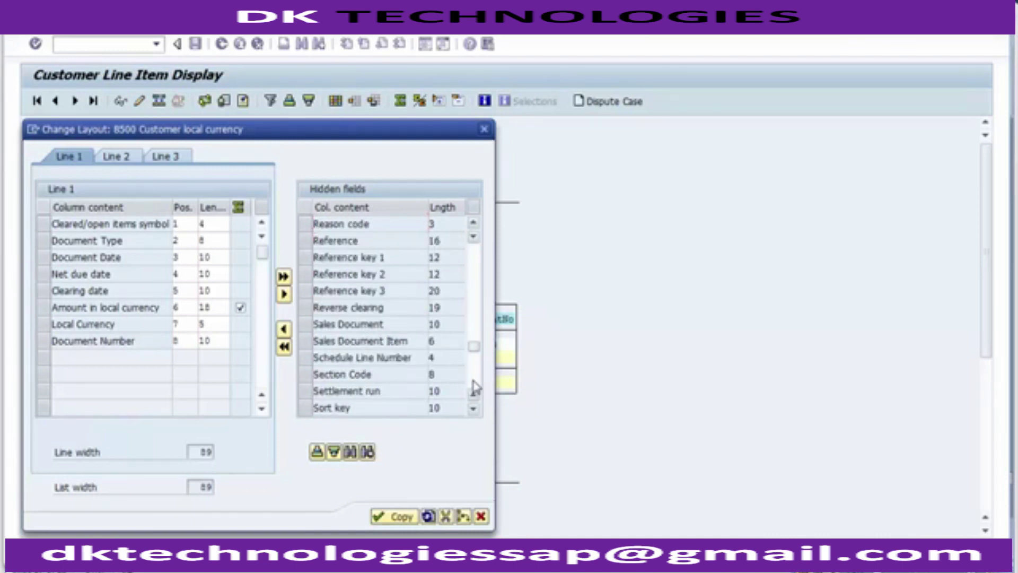
pyautogui.scroll(-4, 476, 388)
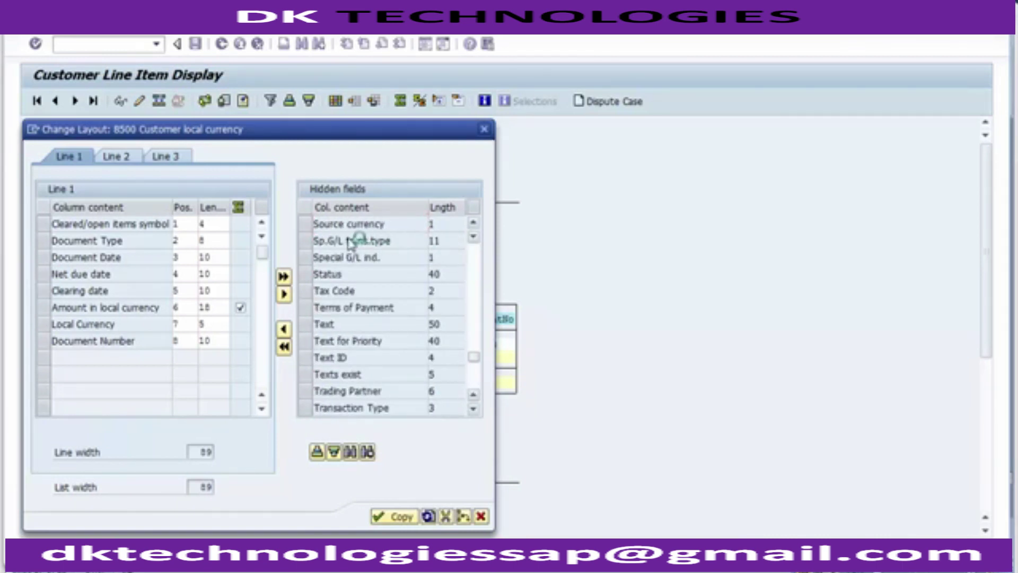
pyautogui.scroll(4, 318, 238)
pyautogui.click(315, 241)
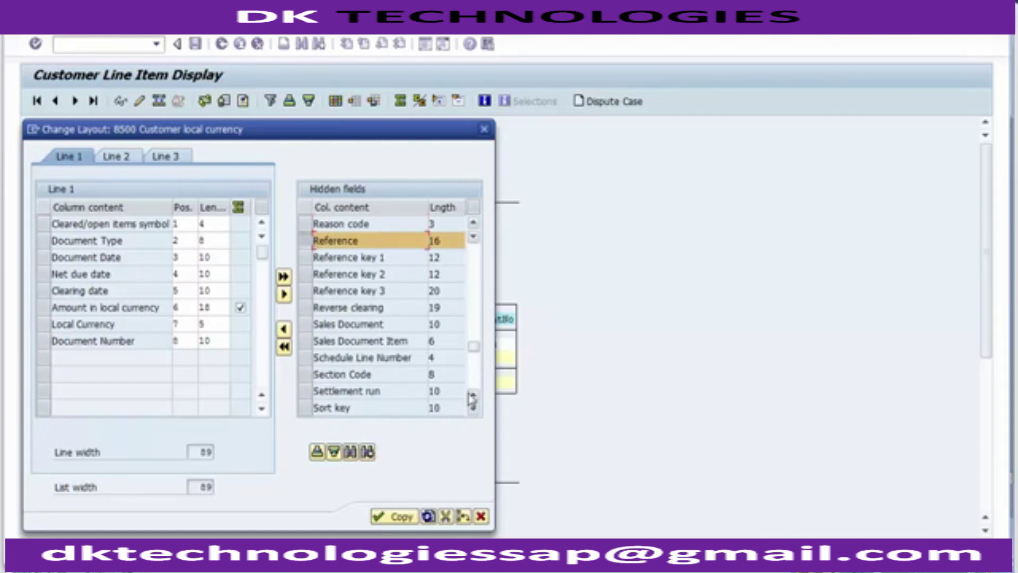
pyautogui.scroll(-4, 476, 391)
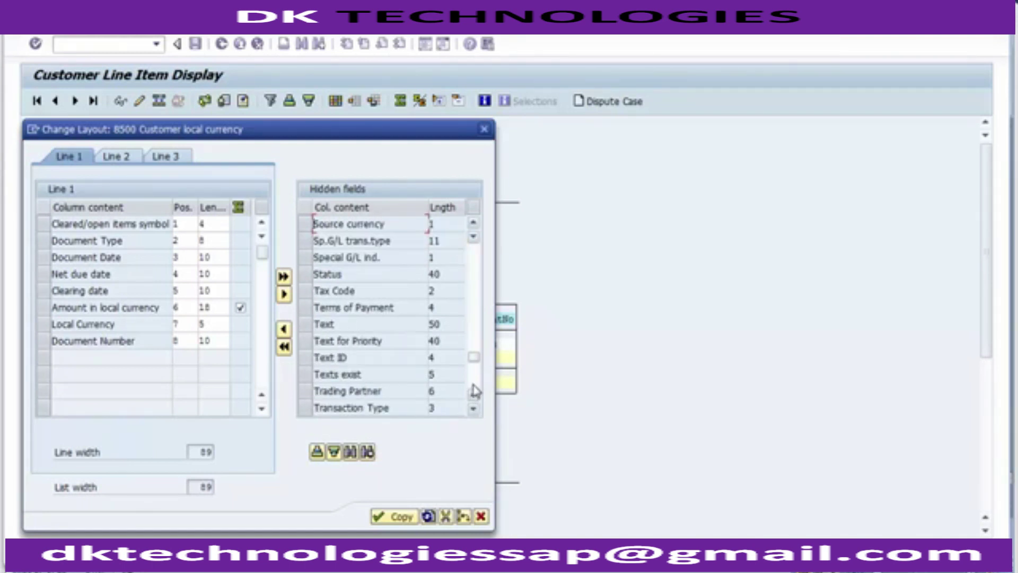
pyautogui.click(311, 292)
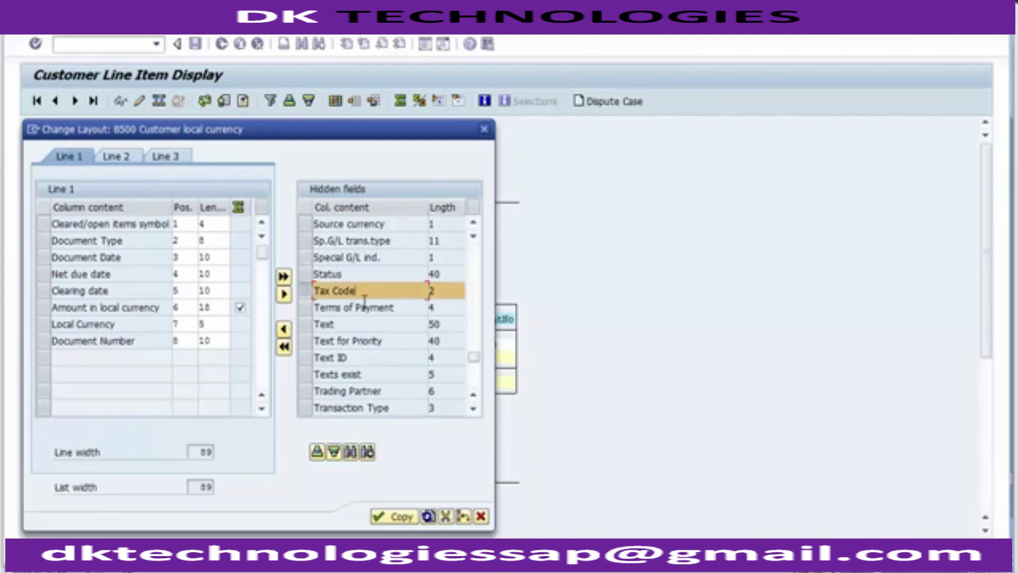
# - Add the selected hidden fields to the line item layout, apply it and check the tax code of the customer's invoice item
pyautogui.click(284, 329)
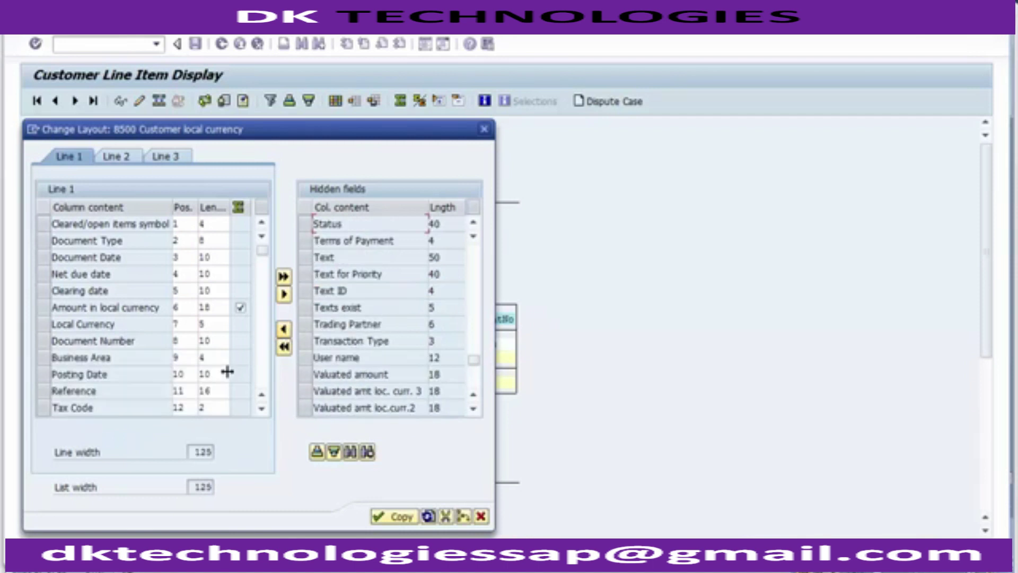
pyautogui.click(137, 391)
pyautogui.click(393, 524)
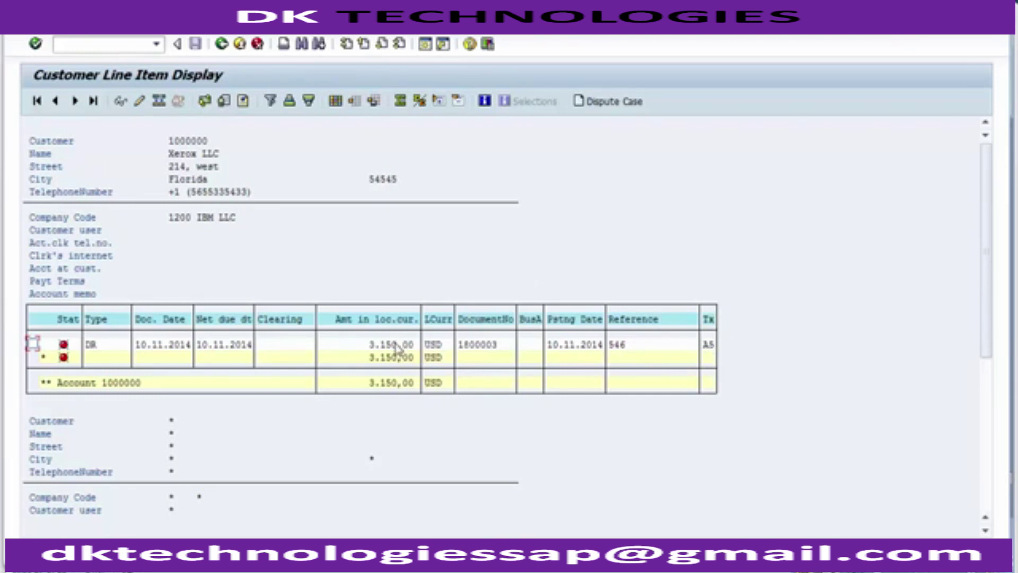
pyautogui.click(709, 347)
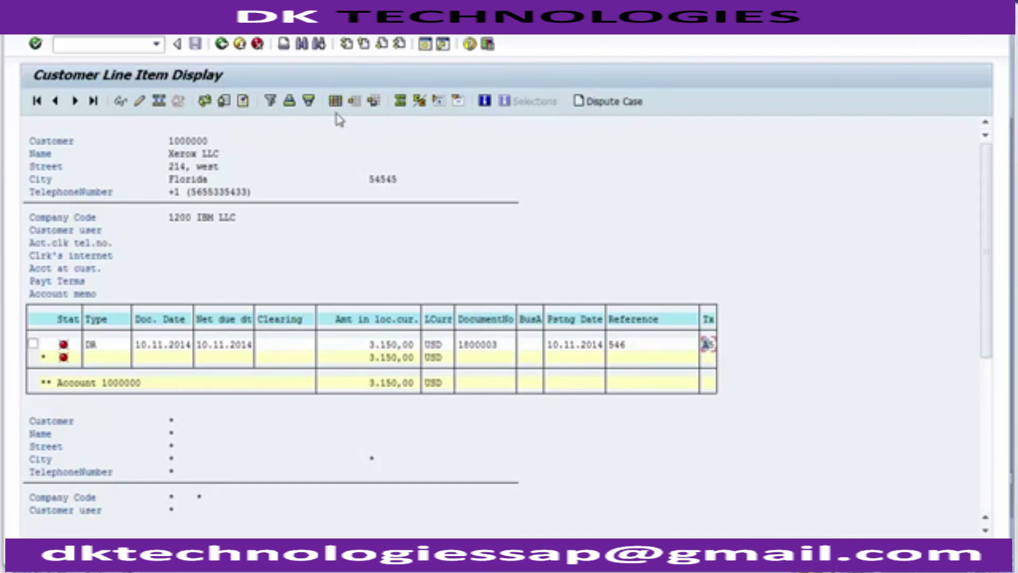
pyautogui.click(222, 44)
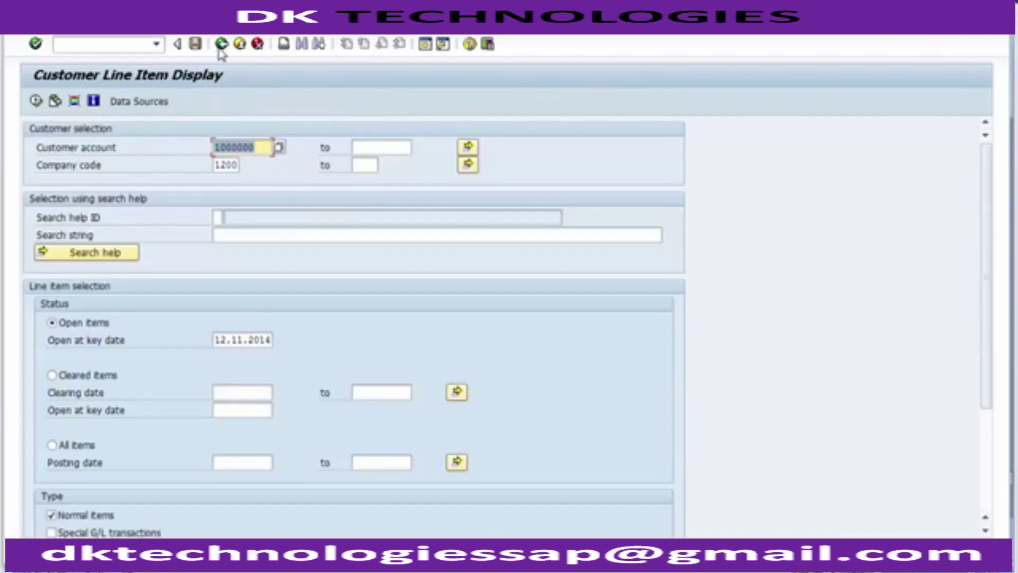
# - Switch to PowerPoint and copy the report code S_ALR_87012365 from the Unit Testing slide
pyautogui.click(339, 558)
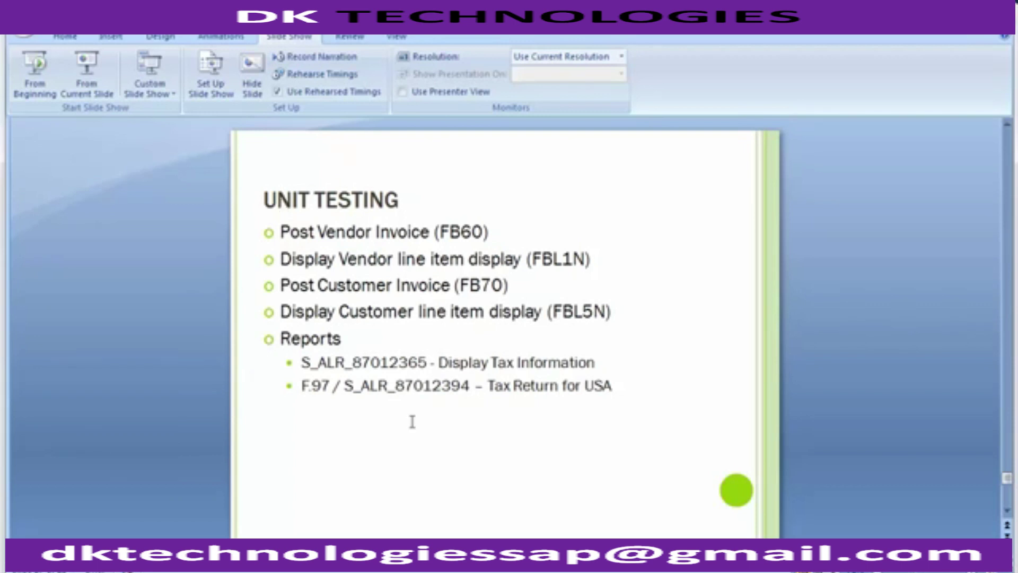
pyautogui.click(302, 364)
pyautogui.moveTo(303, 364); pyautogui.dragTo(428, 366)
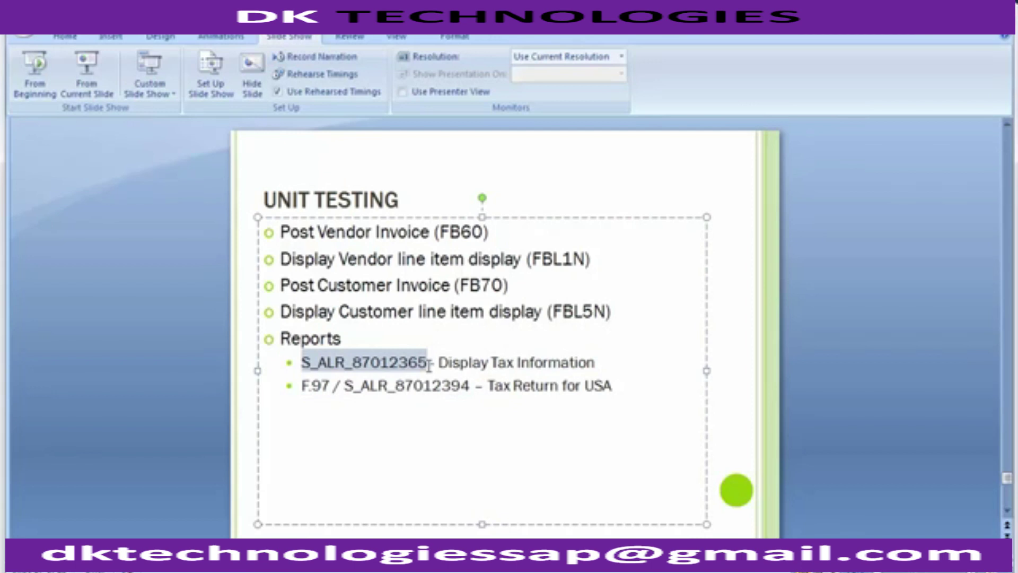
# - Switch back to the Customer Line Item Display session in SAP and start transaction /nS_ALR_87012365 there
pyautogui.moveTo(260, 564)
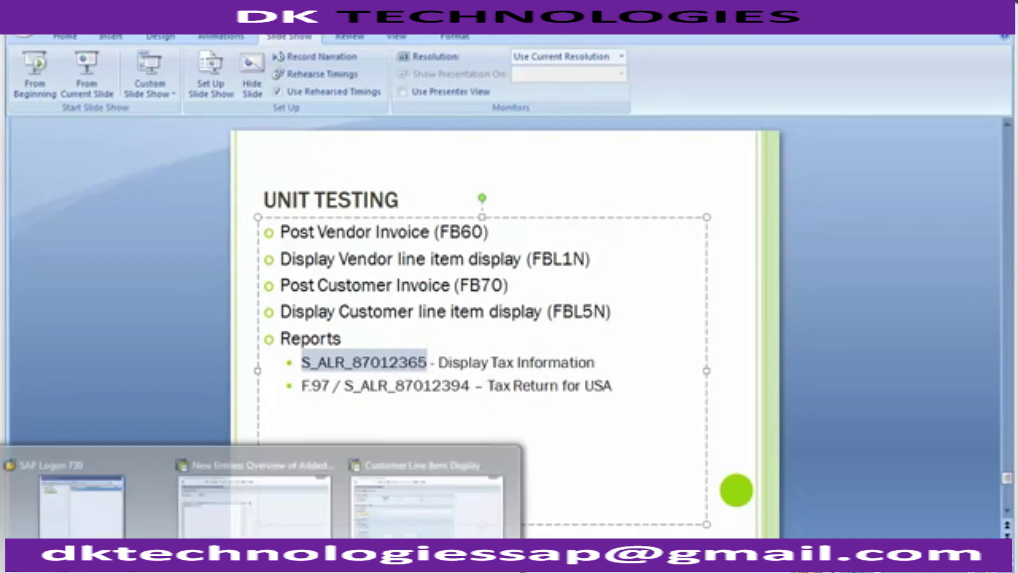
pyautogui.click(387, 522)
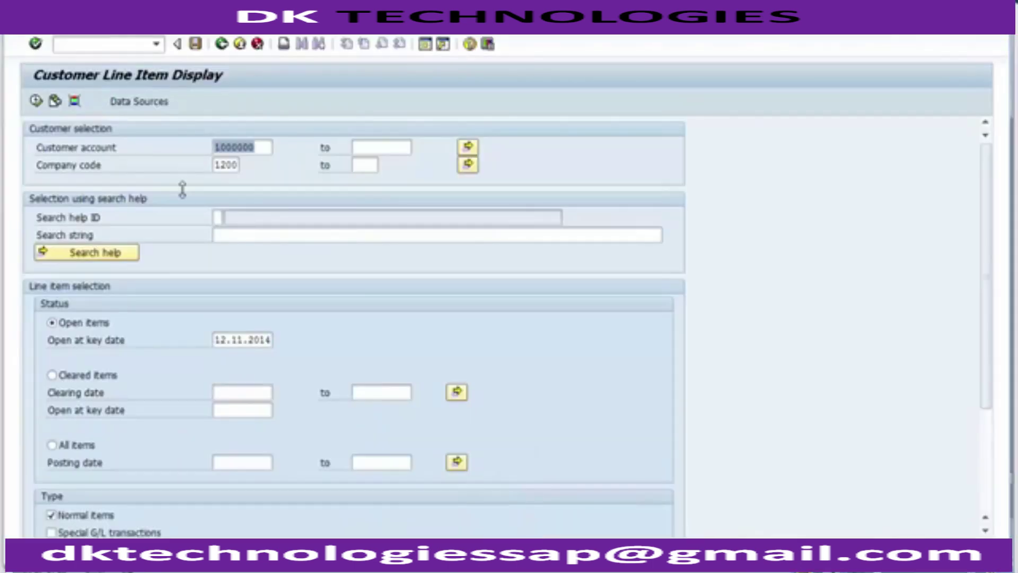
pyautogui.click(97, 42)
pyautogui.write('/n')
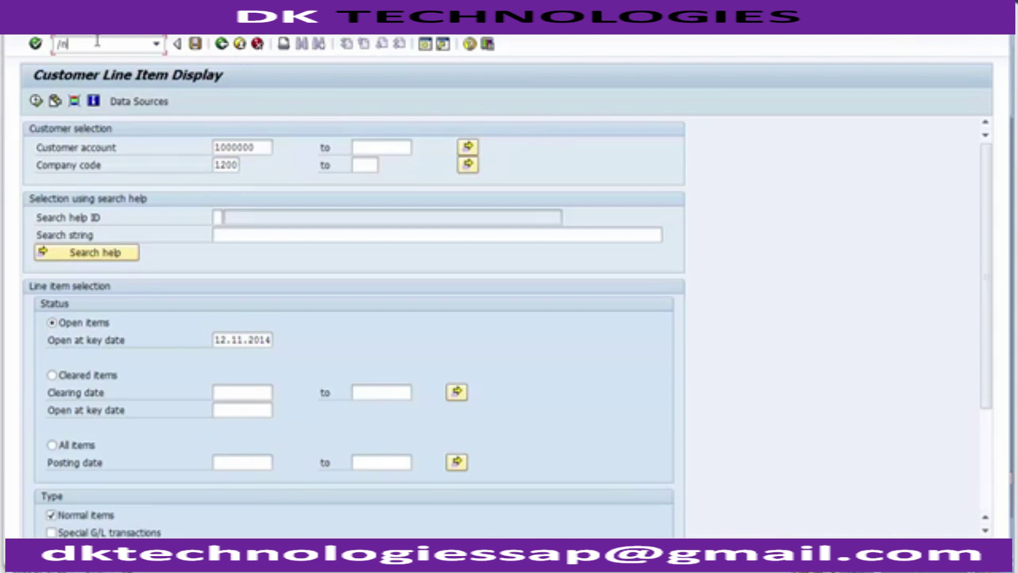
pyautogui.hotkey('ctrl', 'v')
pyautogui.press('Return')
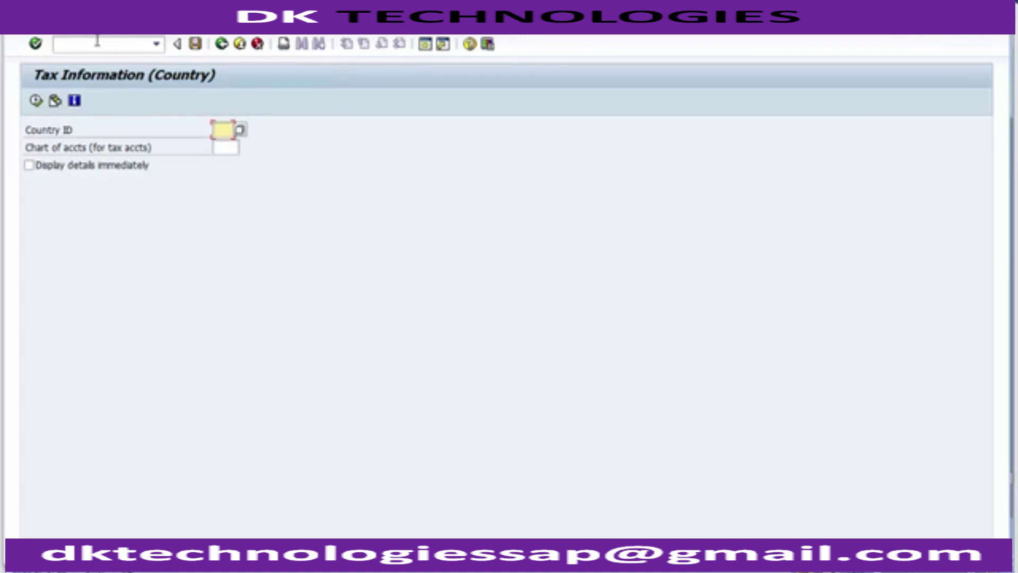
# - Run the tax information report for country US with chart of accounts 1000
pyautogui.write('us')
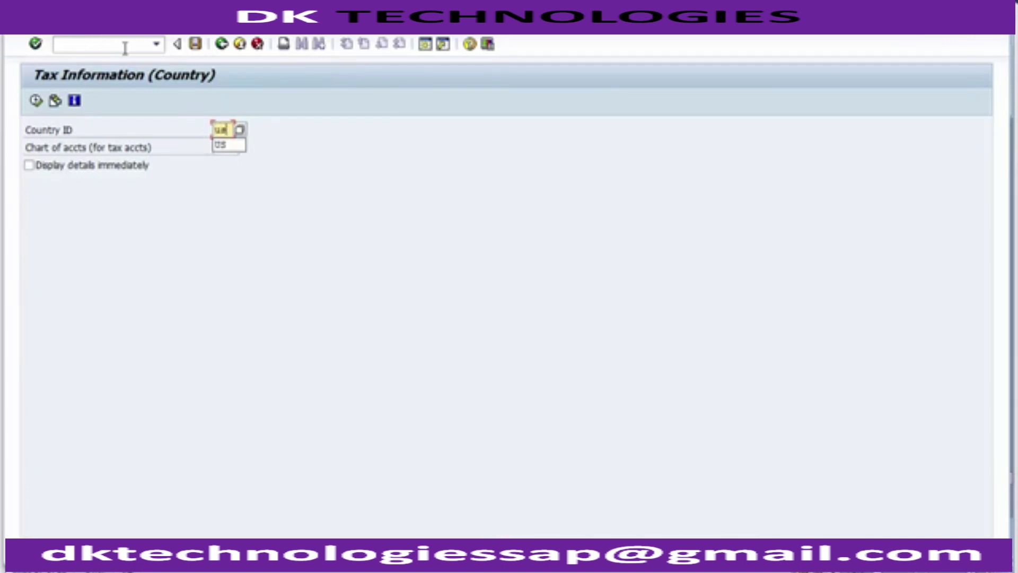
pyautogui.click(174, 255)
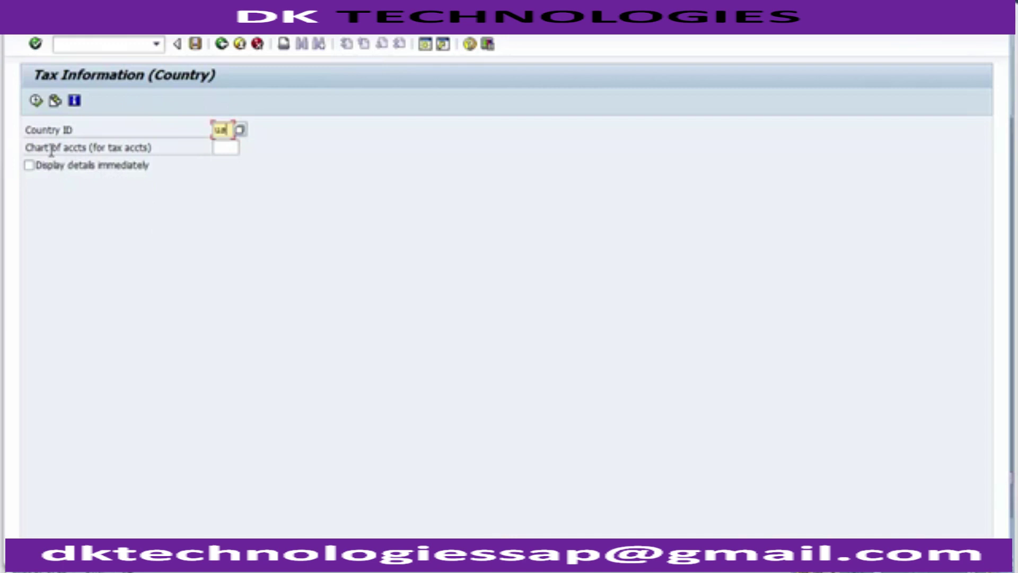
pyautogui.click(220, 148)
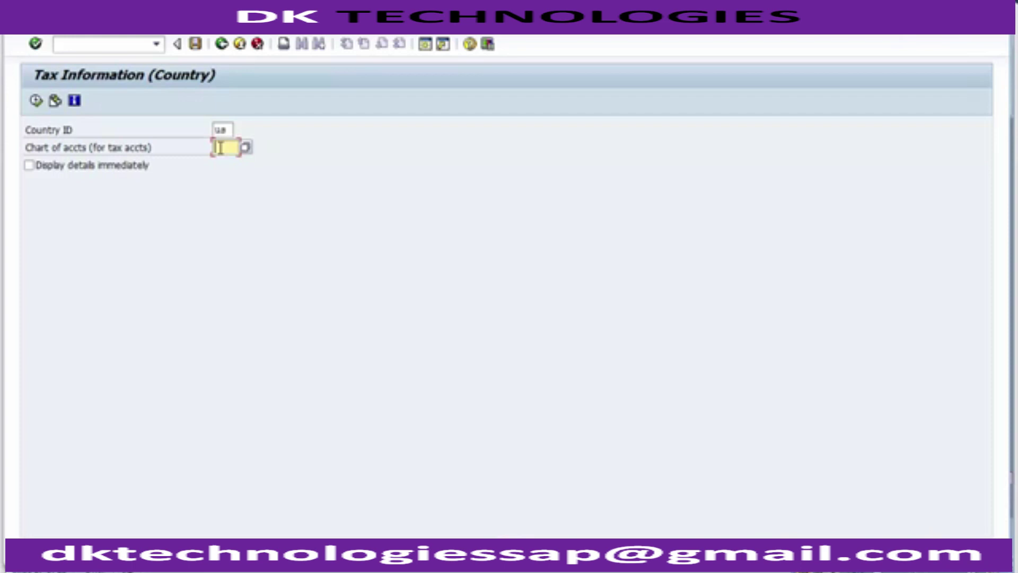
pyautogui.write('1000')
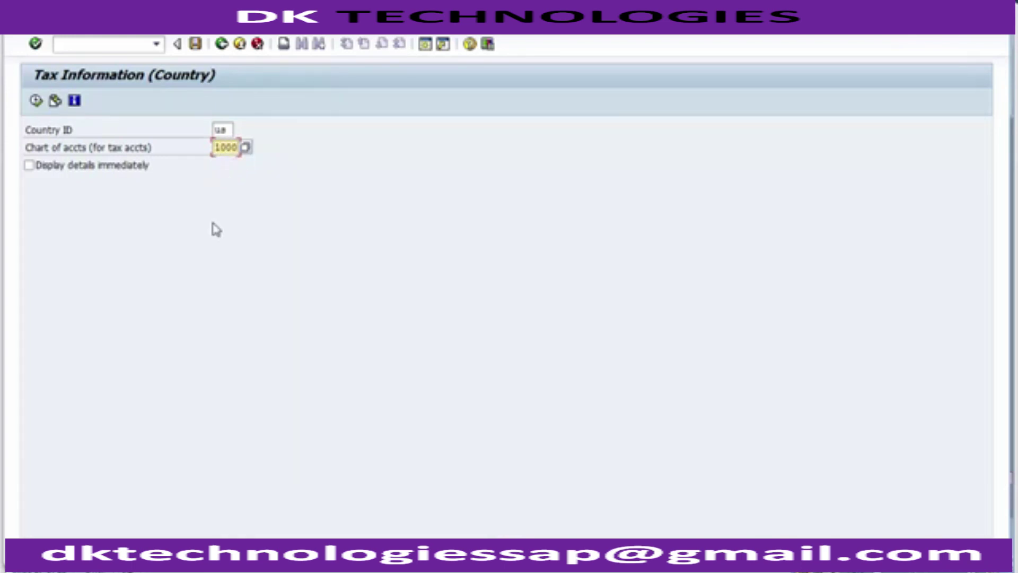
pyautogui.click(36, 102)
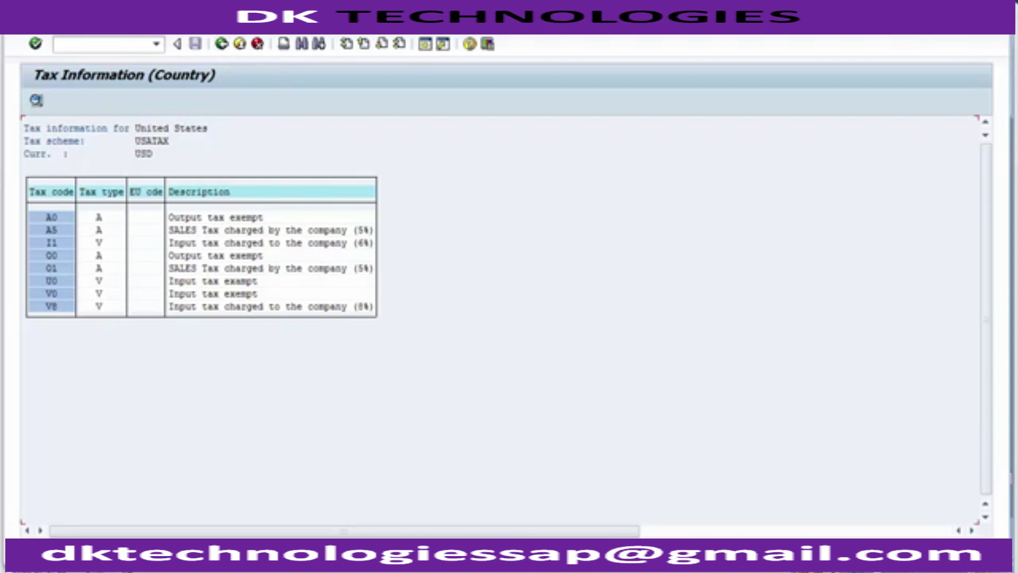
# - Exit the tax information report to the SAP Easy Access screen, checking the Reports list on the PowerPoint unit testing slide on the way
pyautogui.click(241, 46)
pyautogui.hotkey('alt', 'Tab')
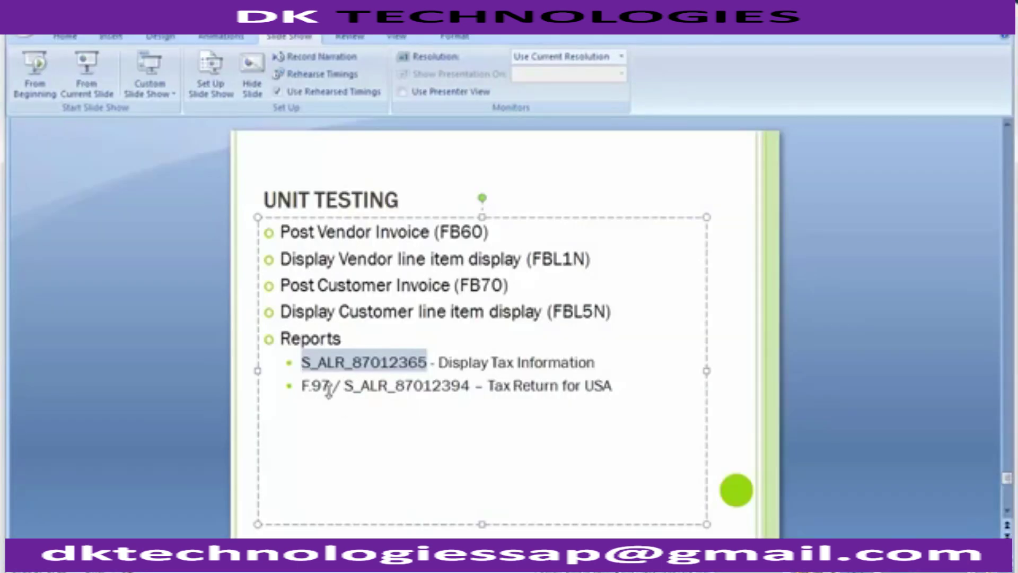
pyautogui.click(116, 306)
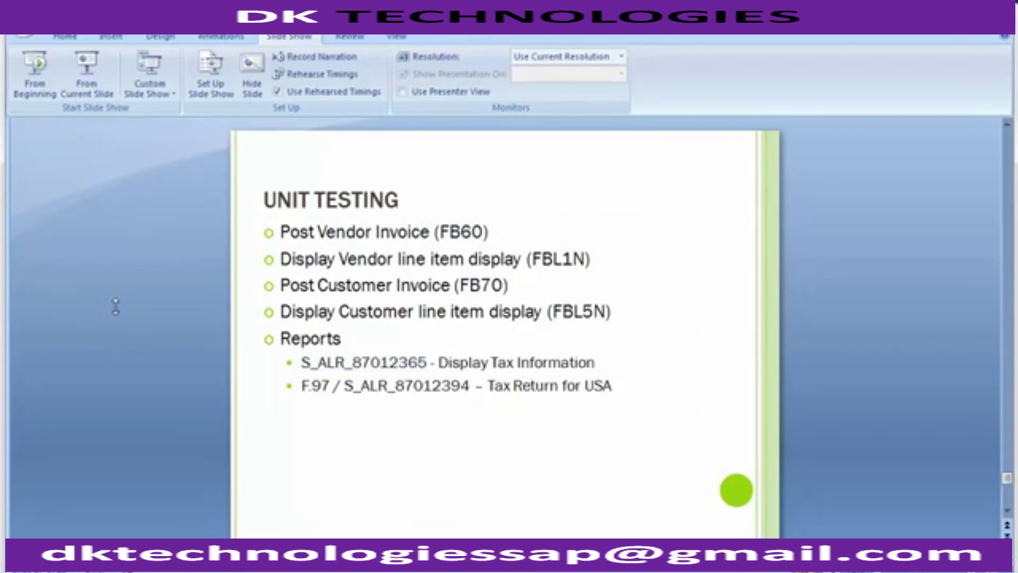
pyautogui.hotkey('alt', 'Tab')
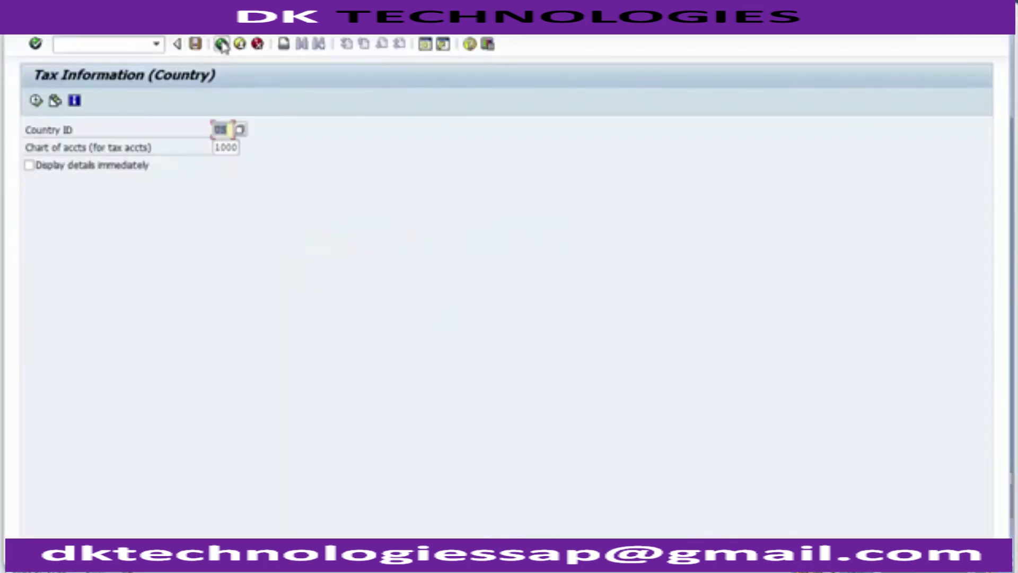
pyautogui.press('F3')
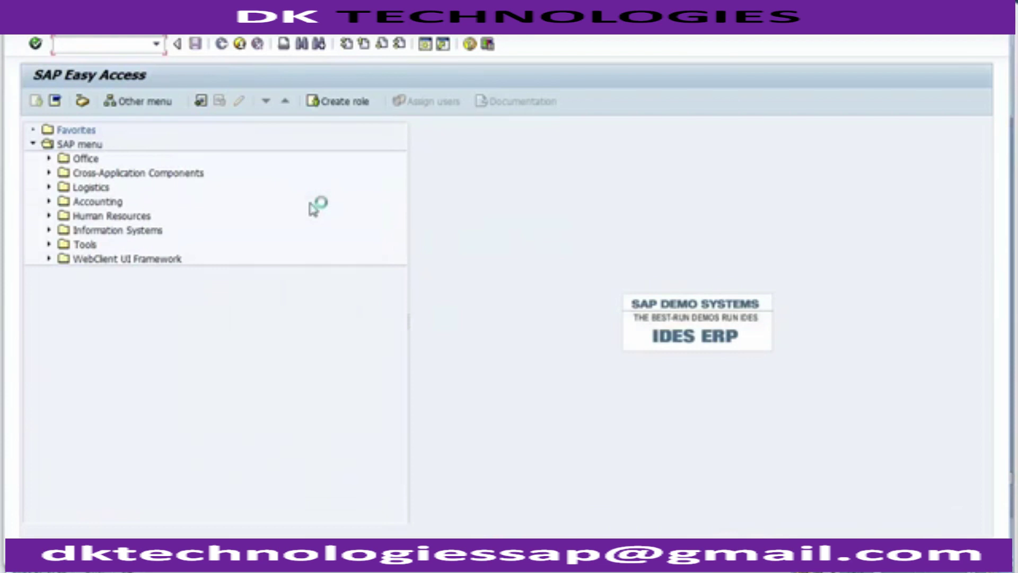